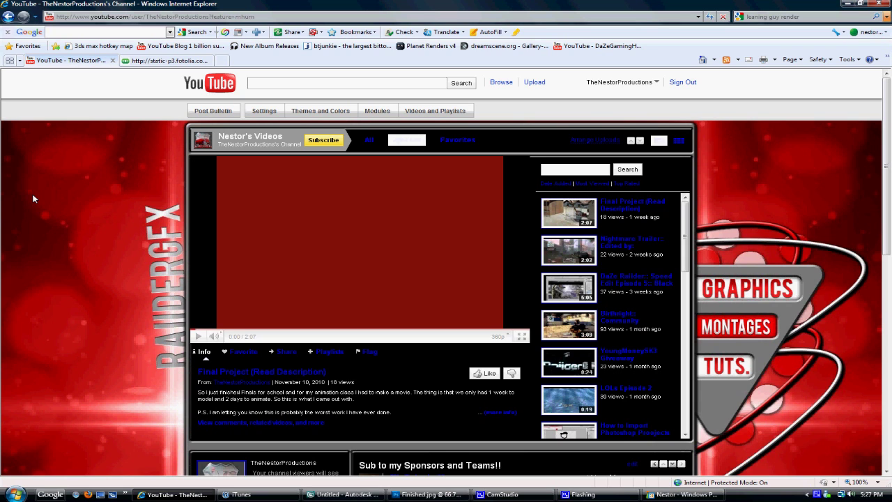
- Scroll down the YouTube channel page and bring back the photo viewer showing the Nestor render
scroll(33, 199, "down", 1)
mouse_move(669, 498)
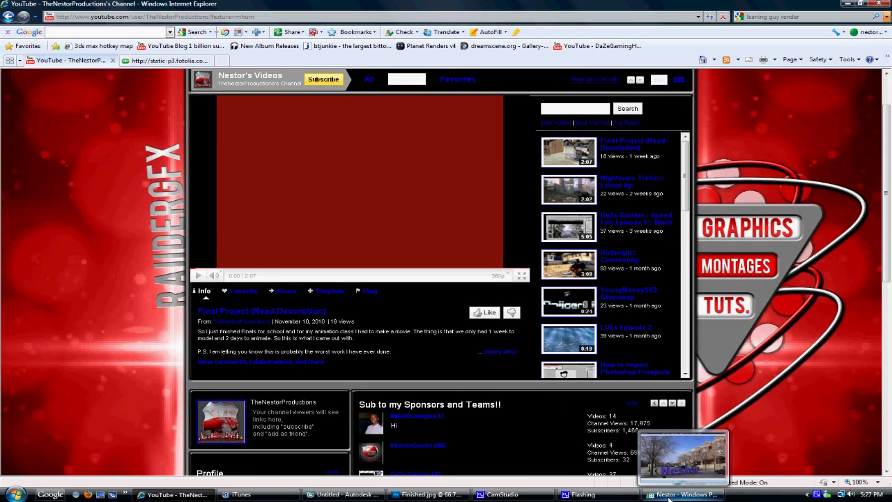
left_click(669, 496)
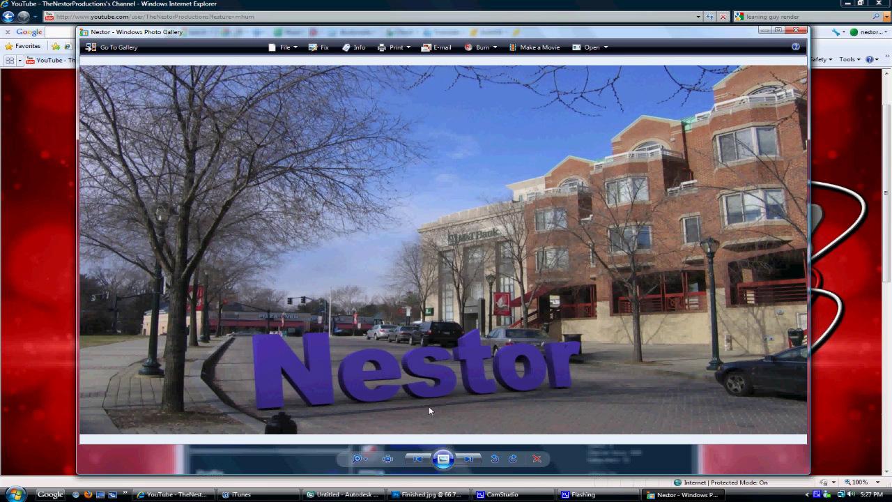
- Advance two photos to Finished.jpg, the NestorEdits golf render, then close Windows Photo Gallery
left_click(469, 458)
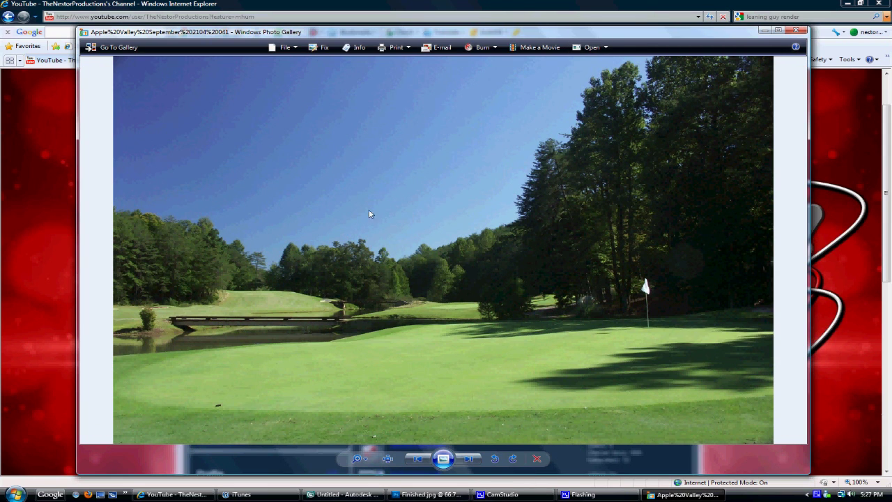
left_click(469, 458)
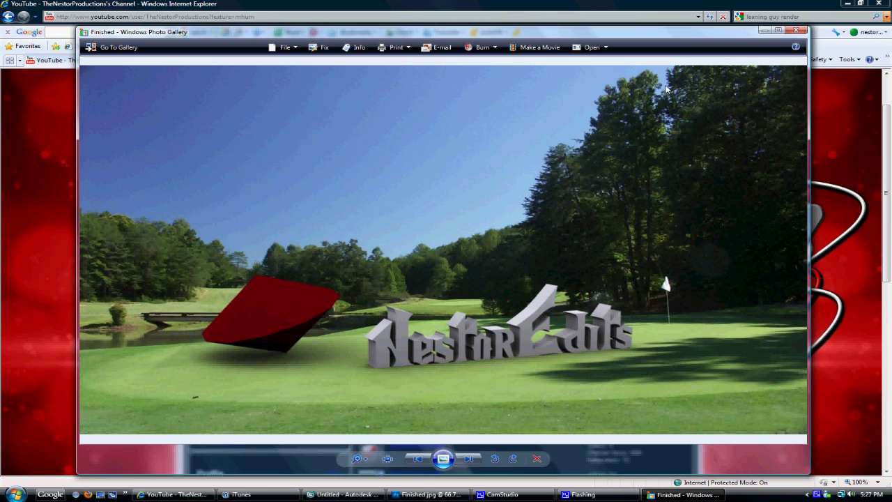
left_click(800, 33)
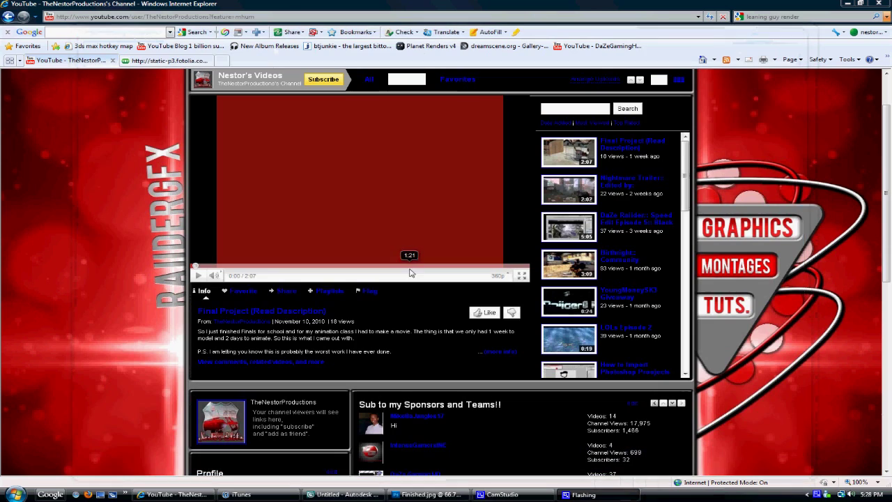
- Glance at the finished image in Photoshop, then return to 3ds Max and close the rendered frame
left_click(417, 496)
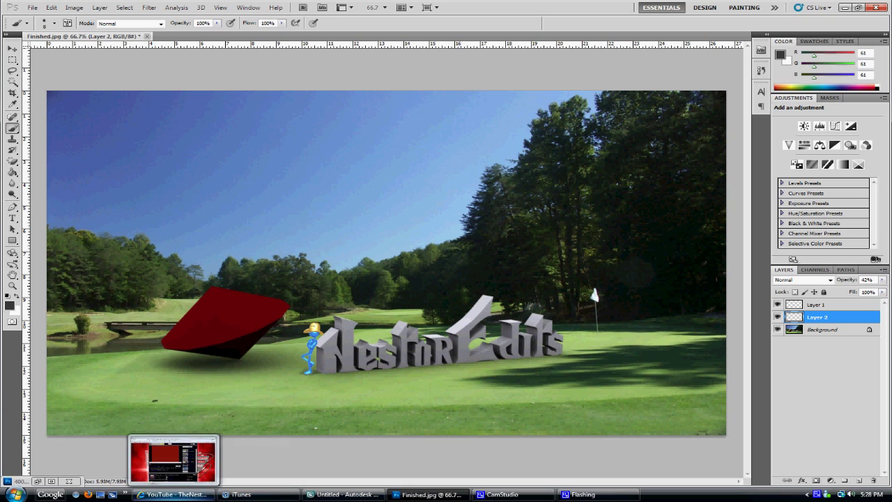
left_click(343, 494)
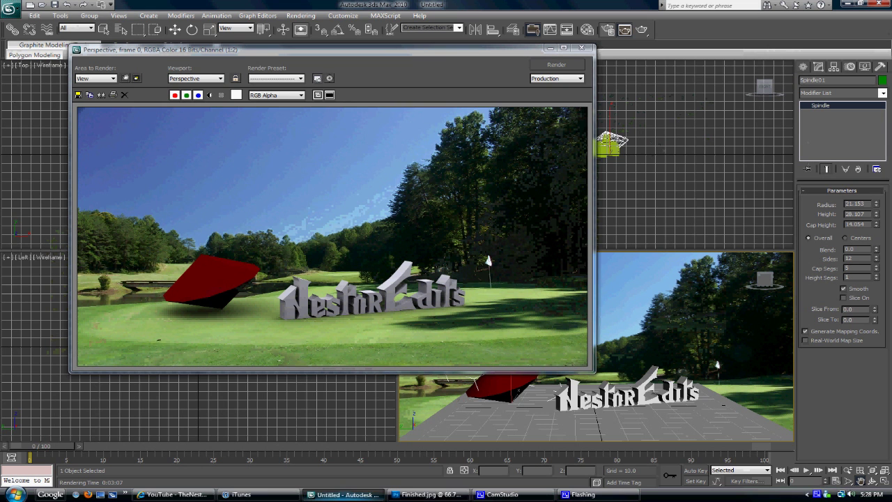
left_click(582, 48)
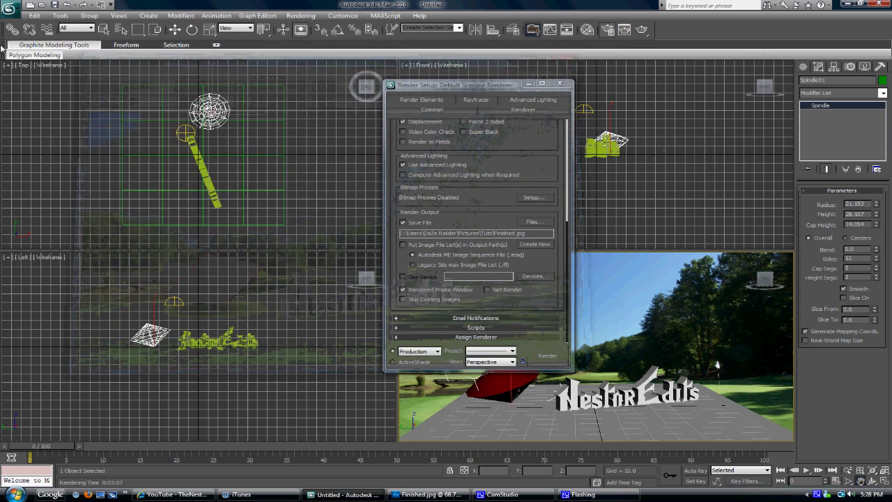
- Reset 3ds Max to an empty untitled scene without saving changes
left_click(11, 9)
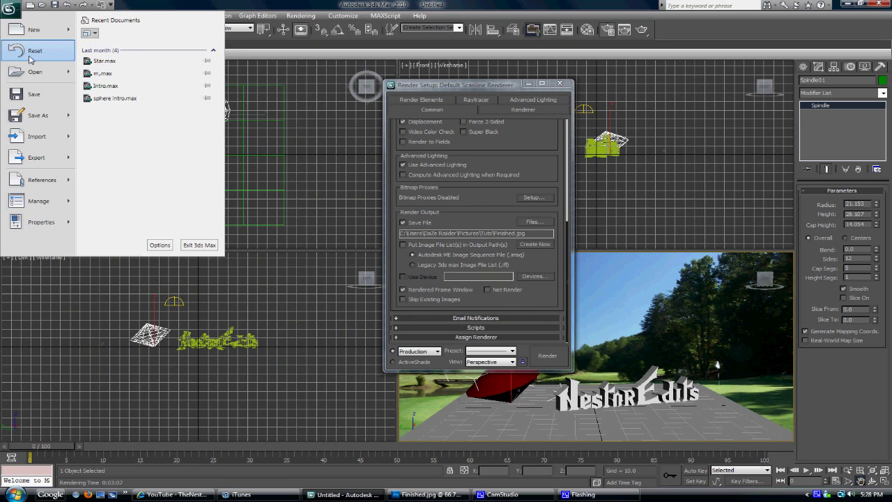
left_click(29, 56)
left_click(454, 278)
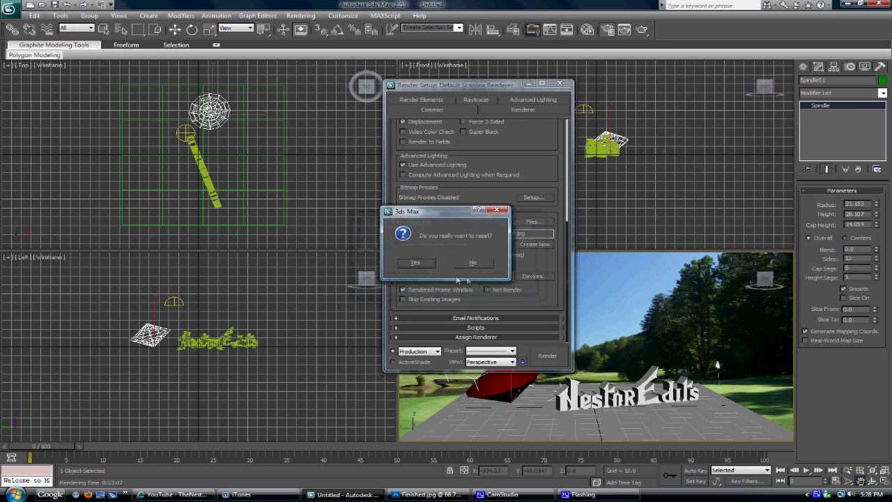
left_click(415, 263)
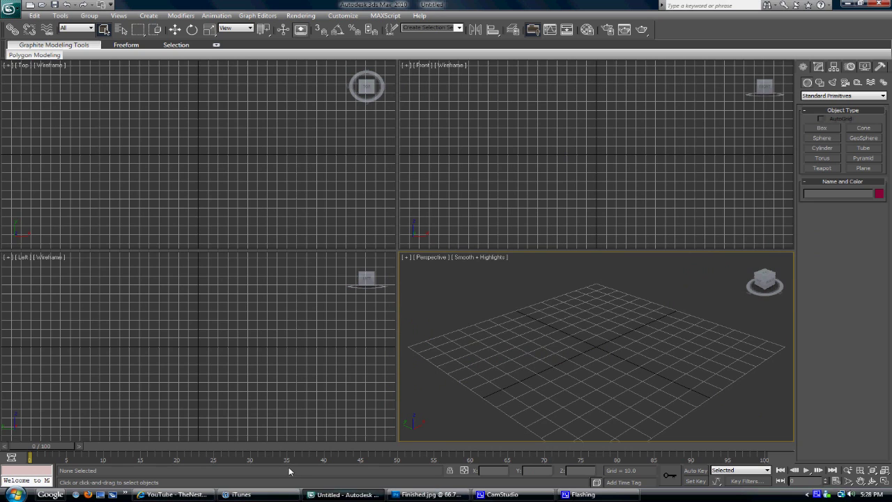
left_click(14, 494)
- Drop the golf photo from Pictures > Tuts onto the Perspective view as background and environment map
left_click(174, 307)
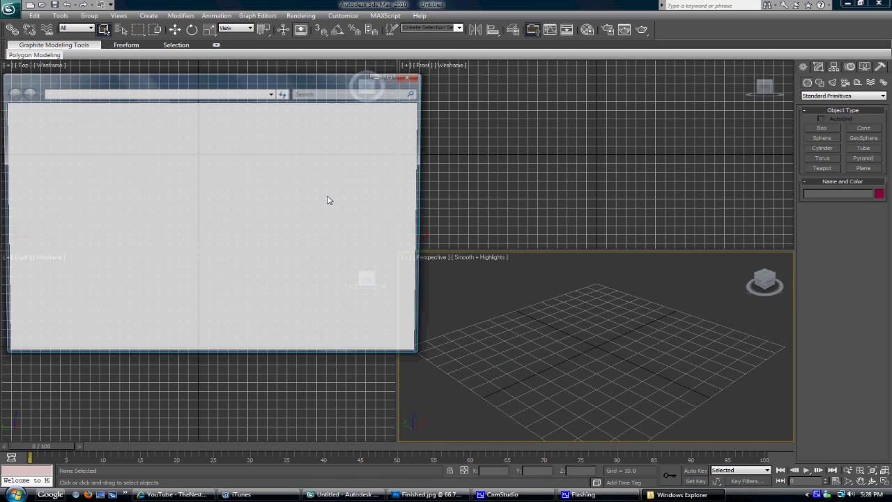
scroll(393, 210, "down", 3)
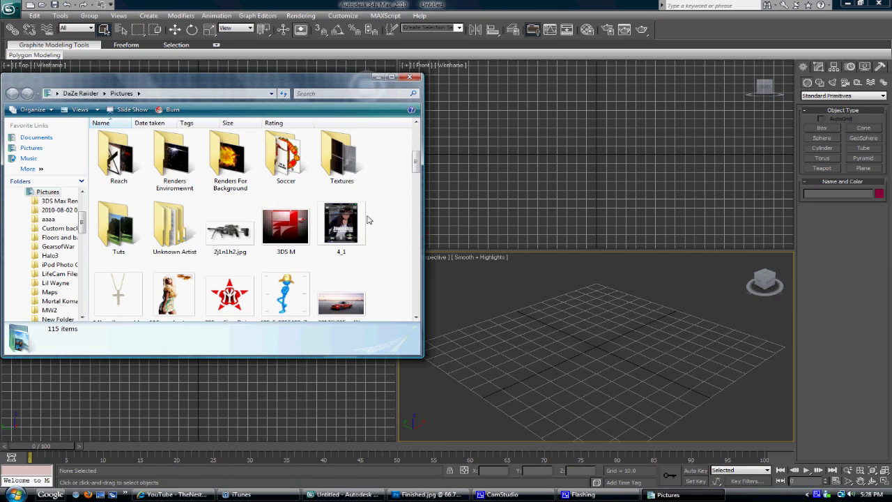
double_click(115, 233)
left_click_drag(110, 159, 518, 313)
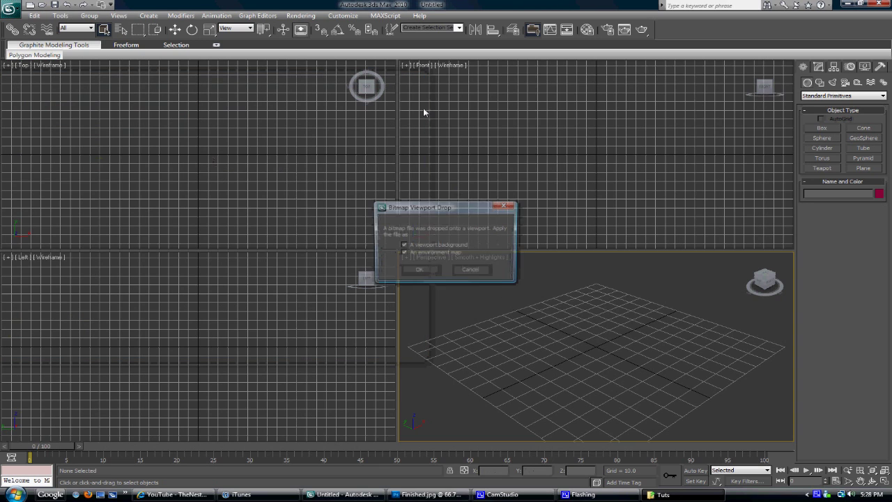
left_click(418, 270)
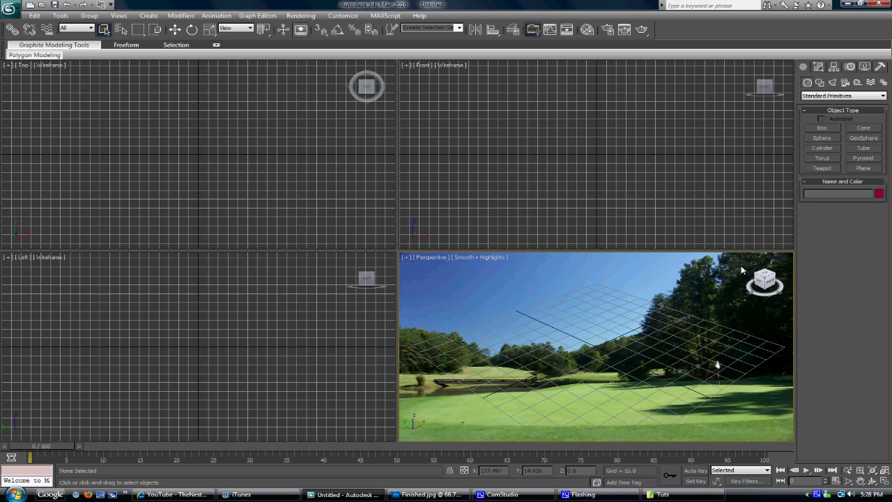
mouse_move(742, 271)
left_mouse_down()
mouse_move(751, 275)
mouse_move(737, 270)
mouse_move(748, 258)
mouse_move(740, 282)
mouse_move(758, 274)
left_mouse_up()
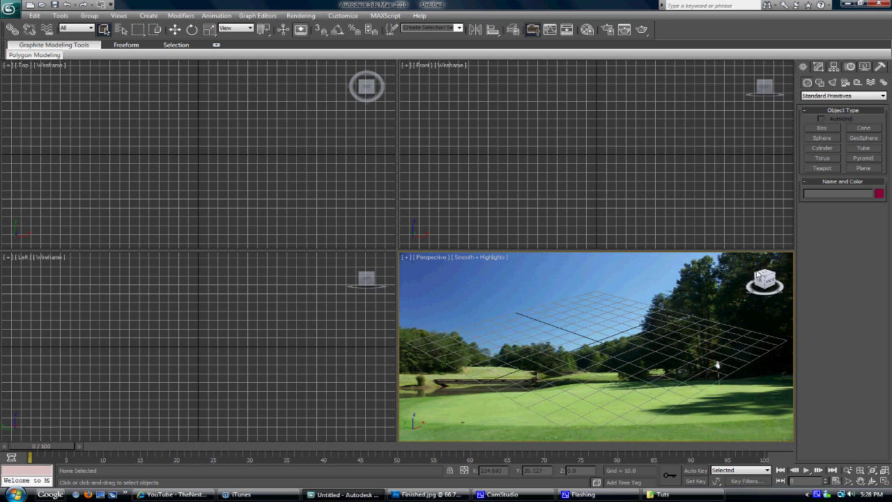
- Draw a Plane in the Perspective view and adjust the view so it lies low on the grass
left_click(863, 168)
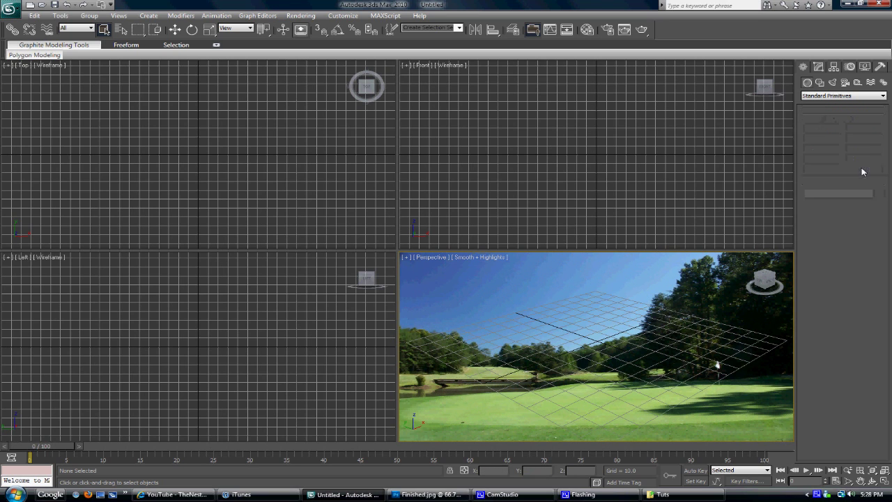
left_click_drag(592, 286, 617, 456)
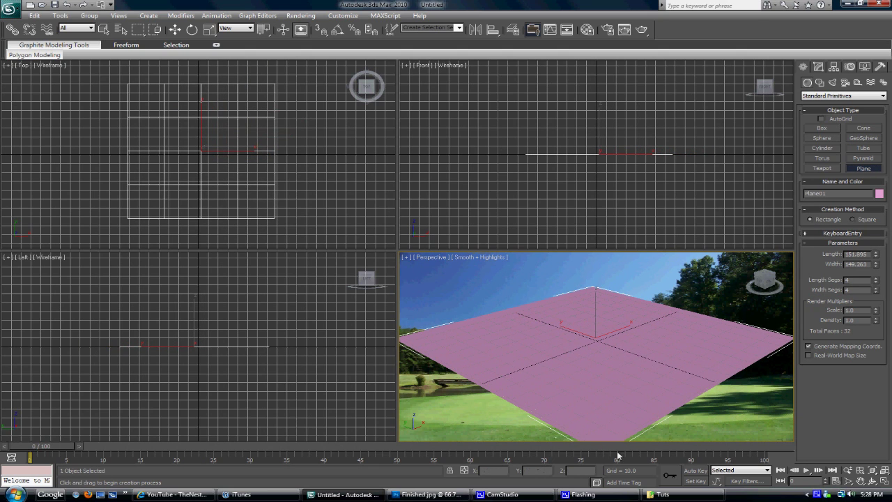
left_click(861, 481)
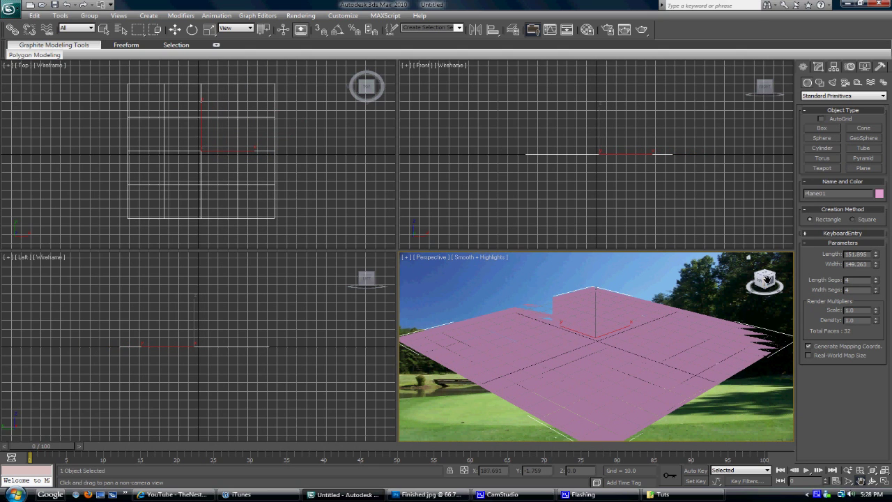
left_click_drag(767, 279, 644, 416)
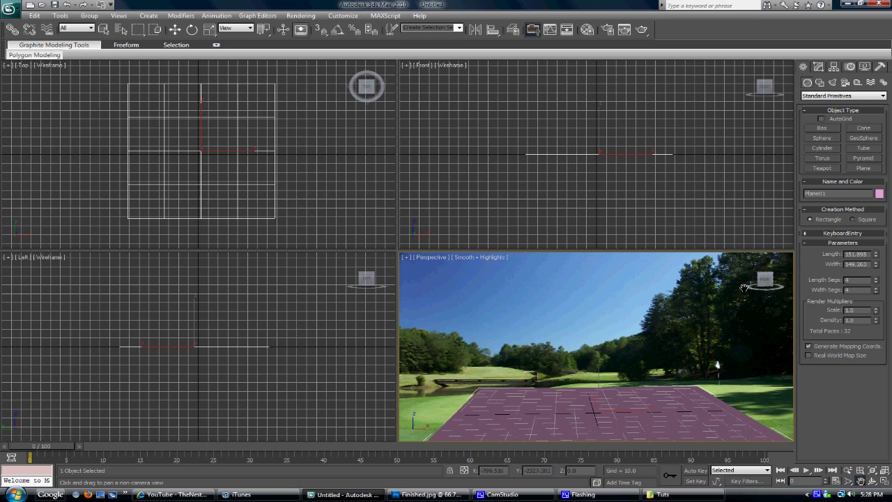
left_click_drag(676, 361, 668, 369)
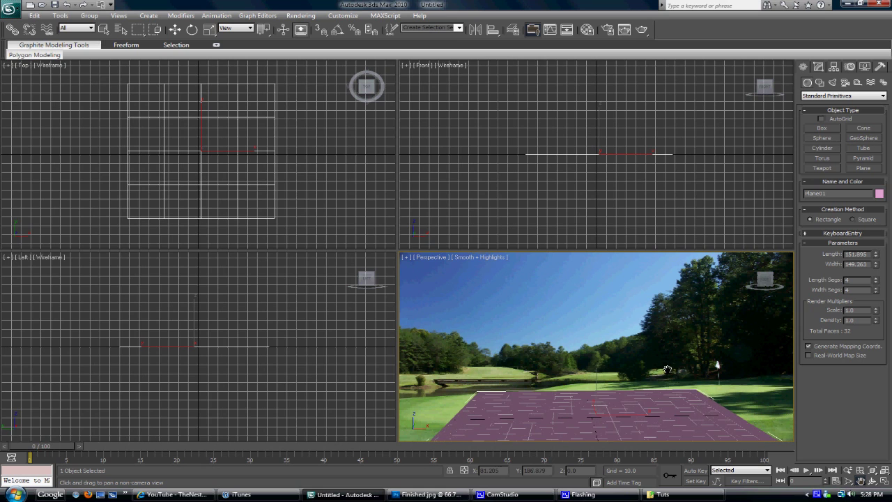
left_click(300, 16)
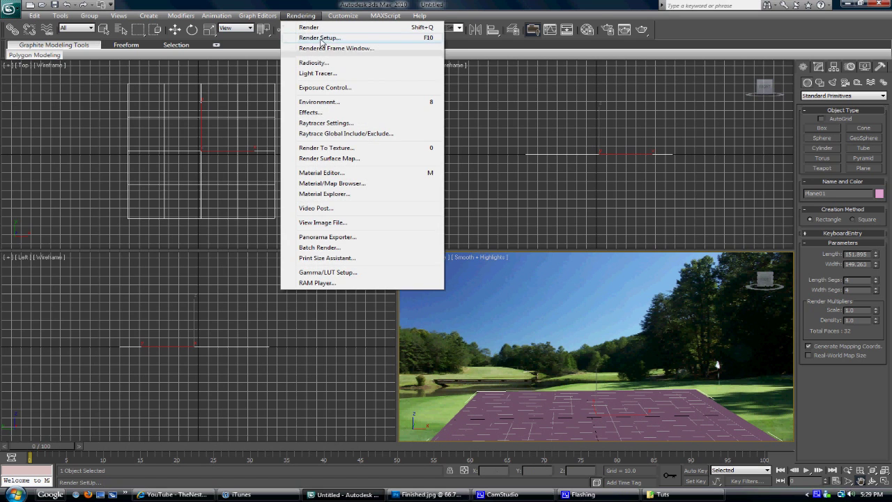
- Set the render output size to HDTV (video) 1280x720 and do a test render of the plane
left_click(414, 117)
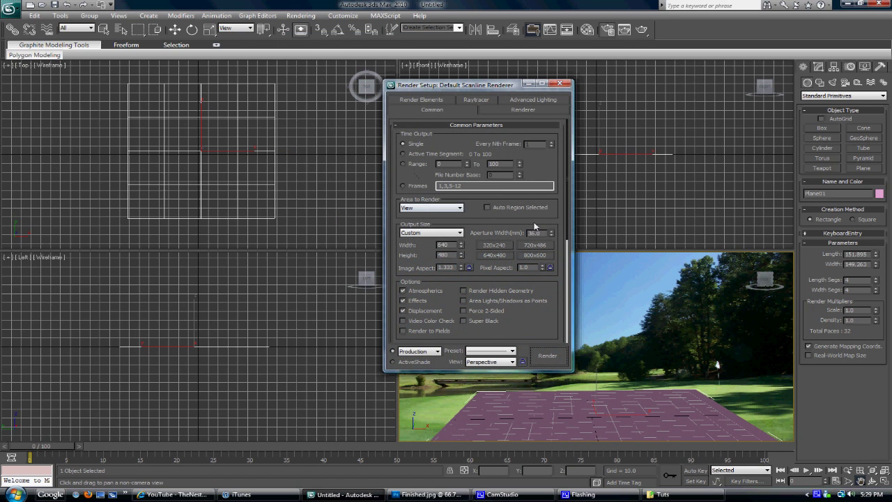
left_click(416, 235)
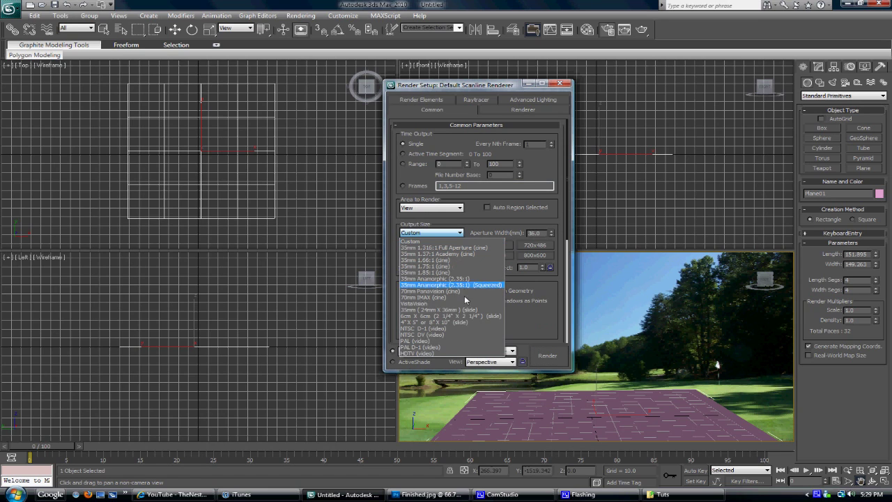
left_click(445, 355)
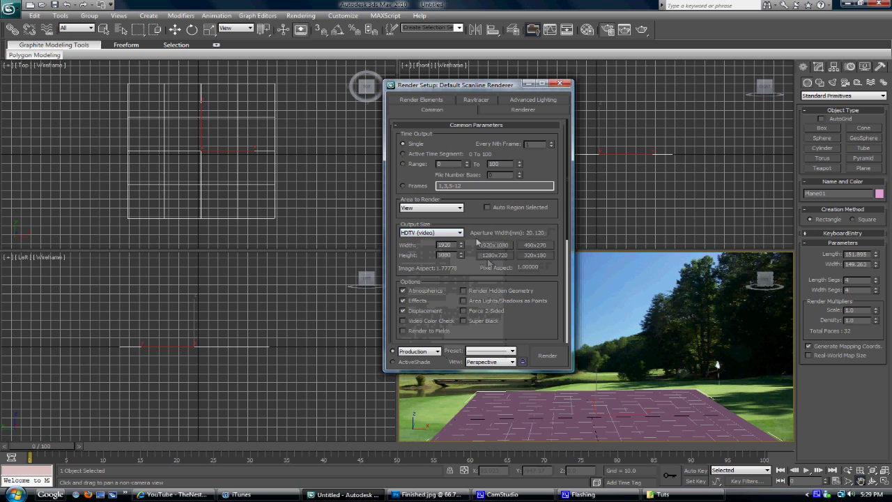
left_click(547, 354)
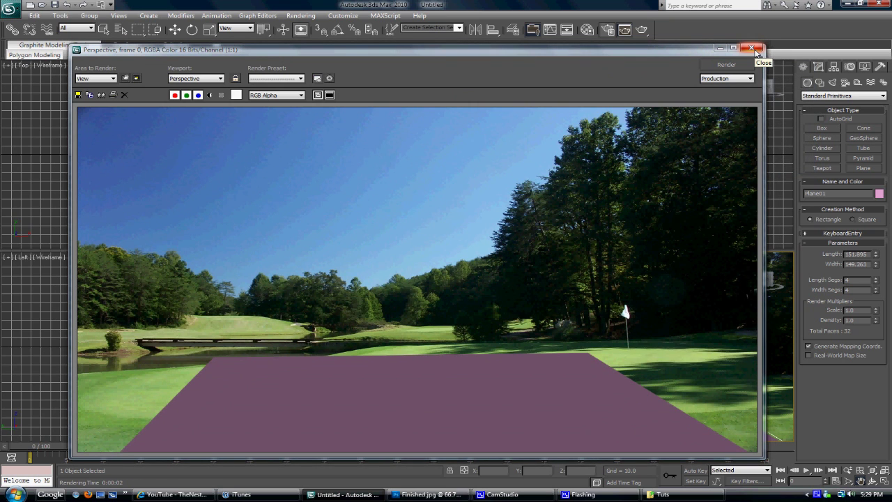
left_click(751, 48)
left_click(576, 85)
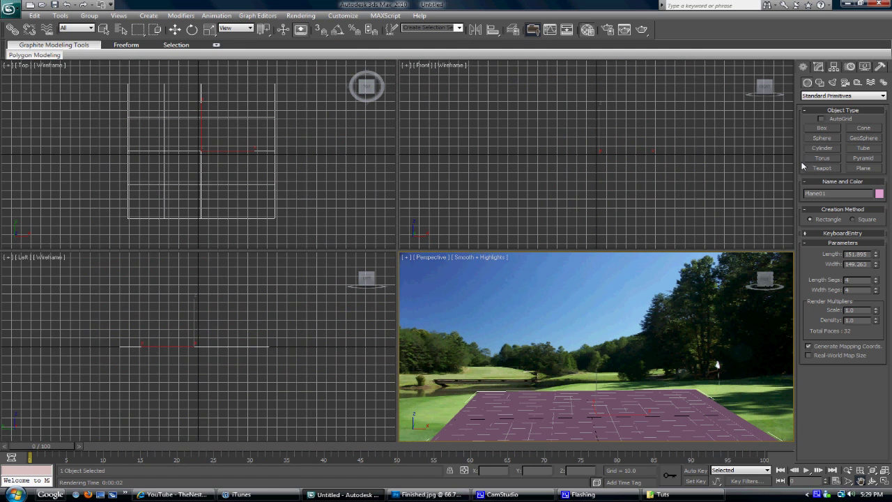
- Apply a Matte/Shadow material to the ground plane using the Material Editor
key("m")
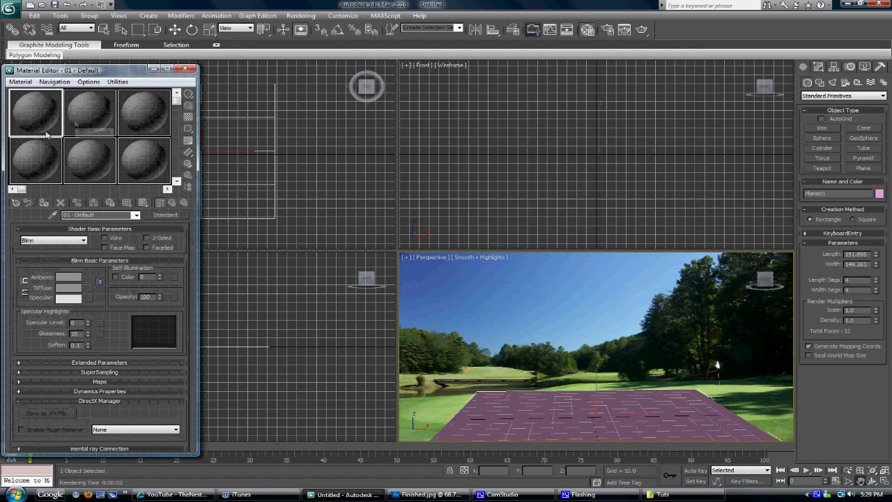
left_click(168, 215)
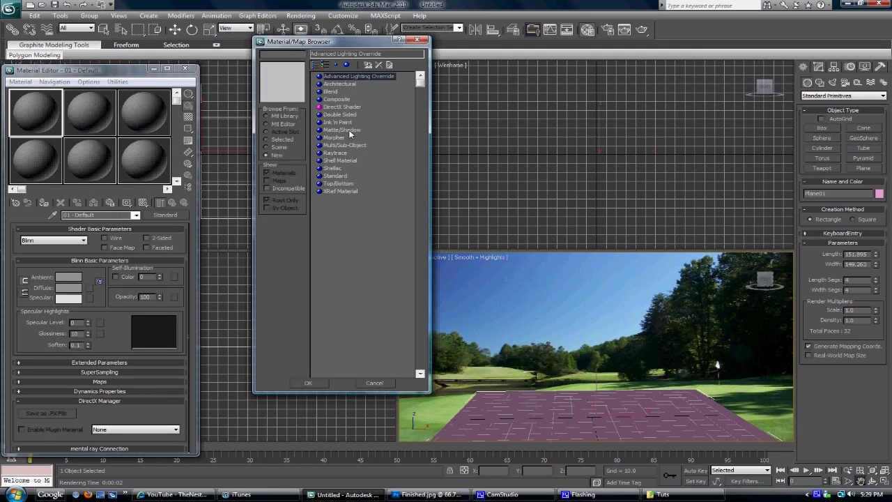
double_click(350, 131)
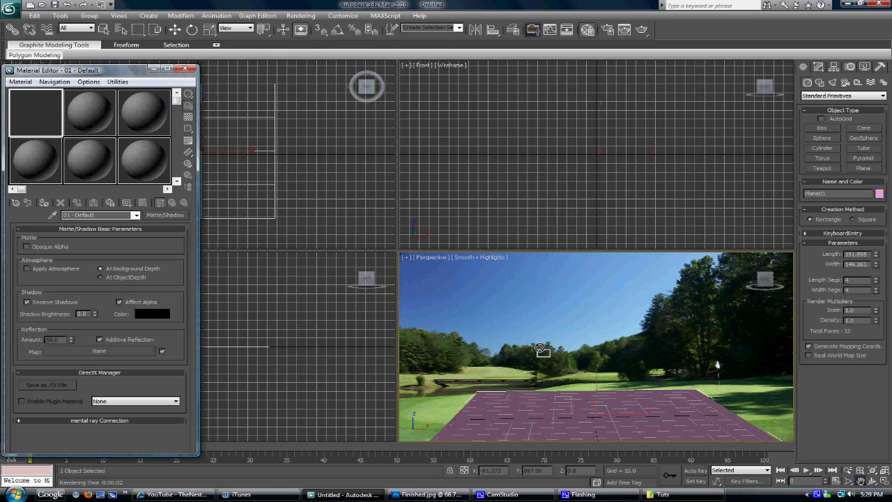
left_click_drag(541, 350, 554, 394)
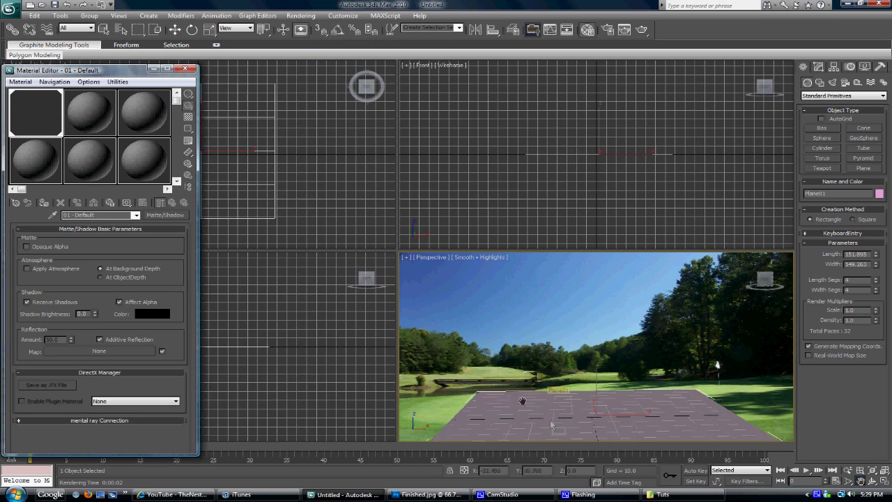
left_click(186, 70)
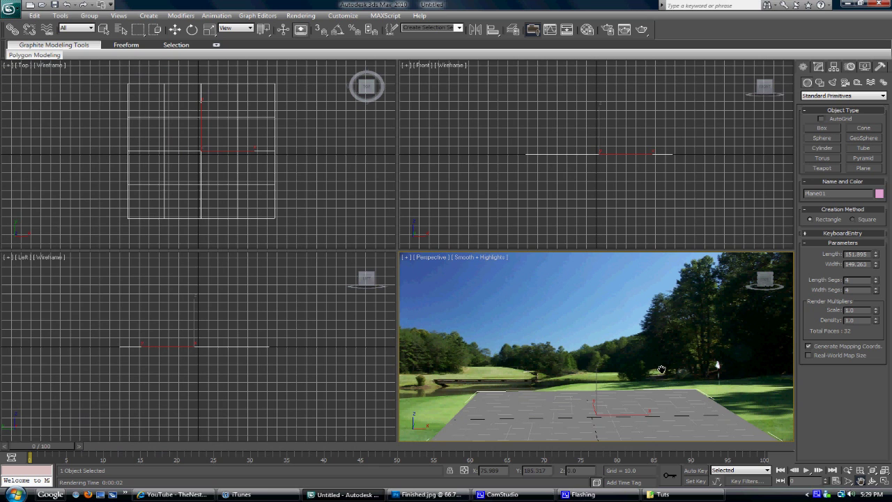
- Render the Perspective view to confirm the plane disappears against the golf photo
left_click(641, 30)
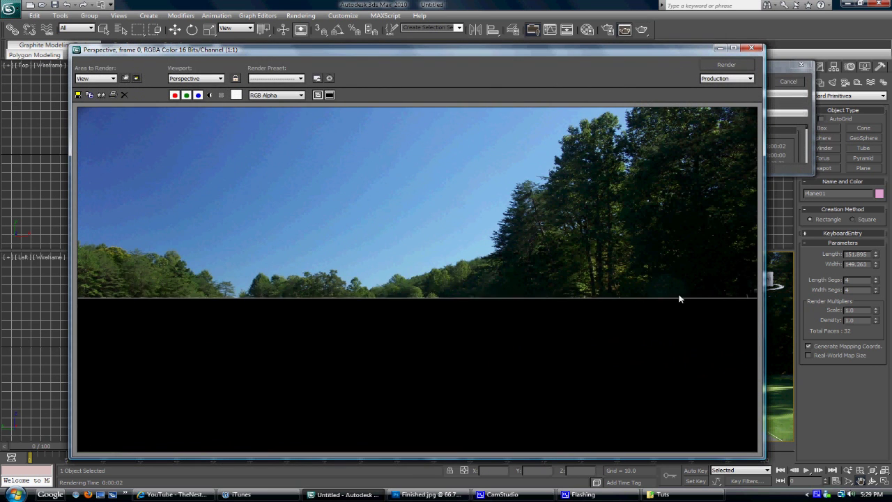
left_click(751, 48)
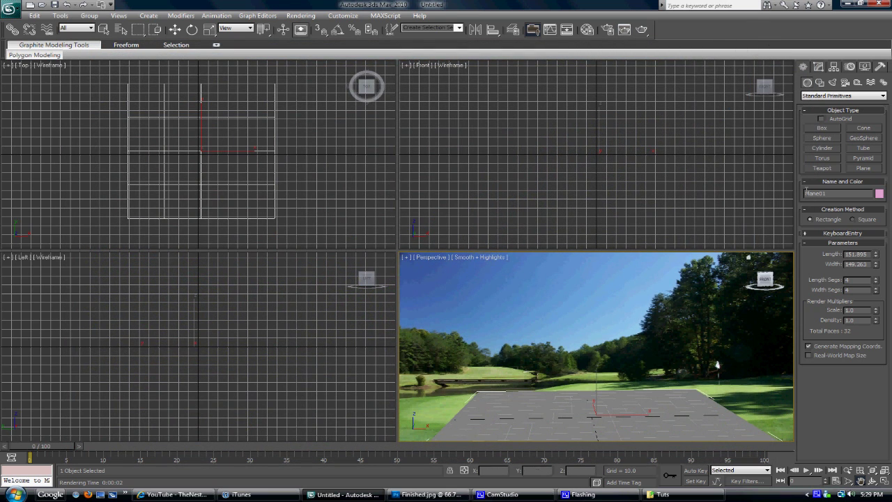
left_click(820, 84)
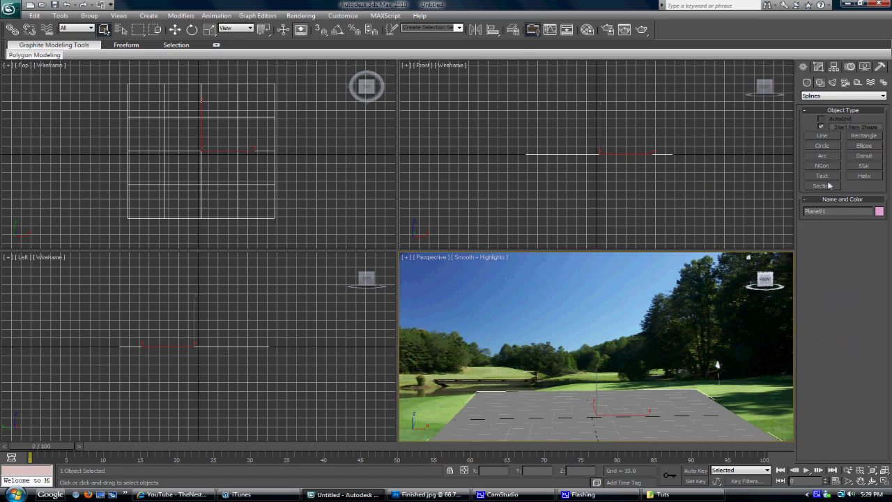
- Create a small box on the ground plane
left_click(808, 82)
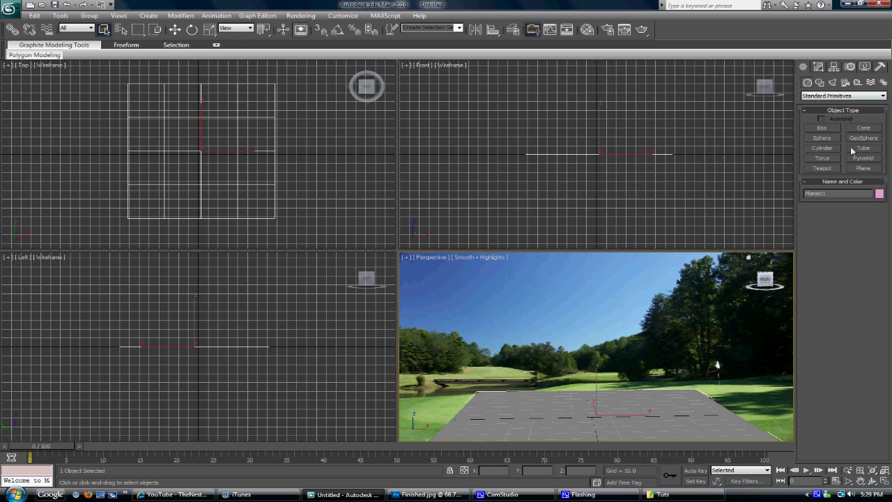
left_click(822, 129)
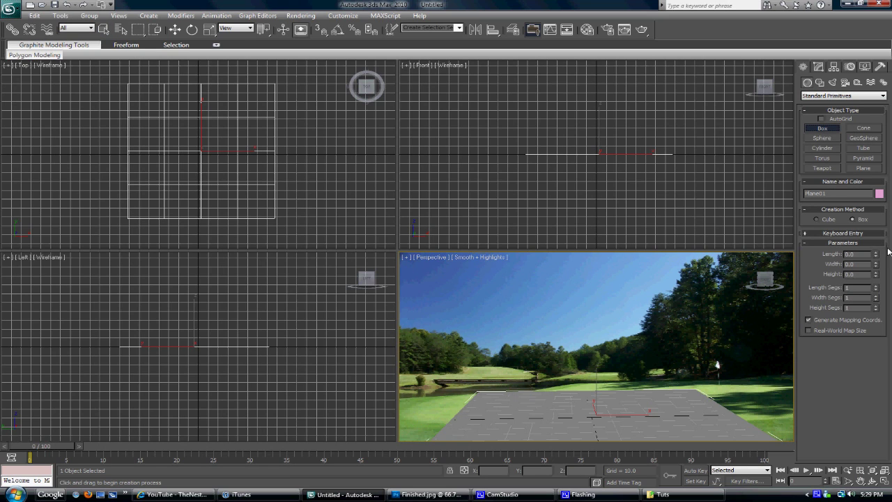
left_click_drag(511, 403, 536, 418)
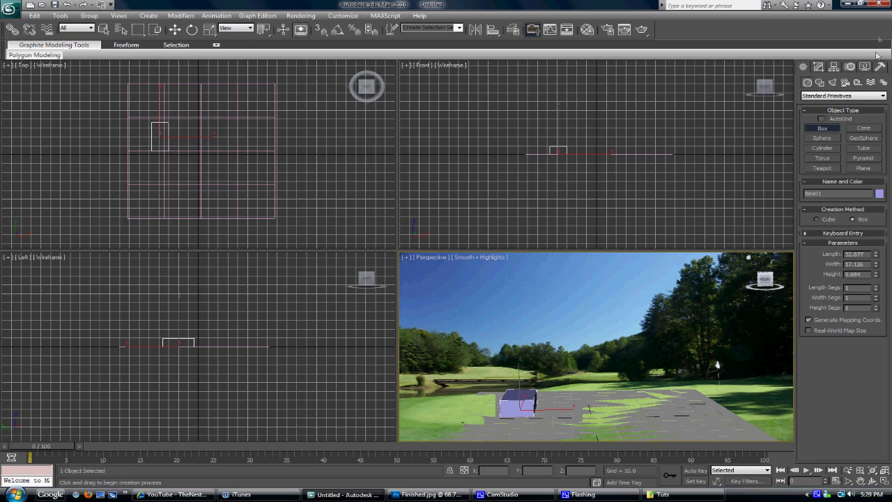
- Place a Text shape reading 'Tuts' in the scene
left_click(818, 83)
left_click(822, 176)
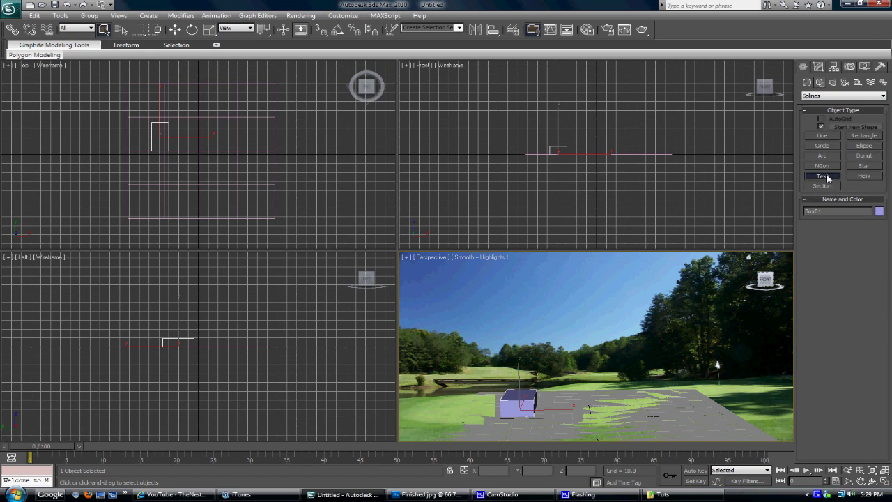
left_click_drag(846, 318, 805, 317)
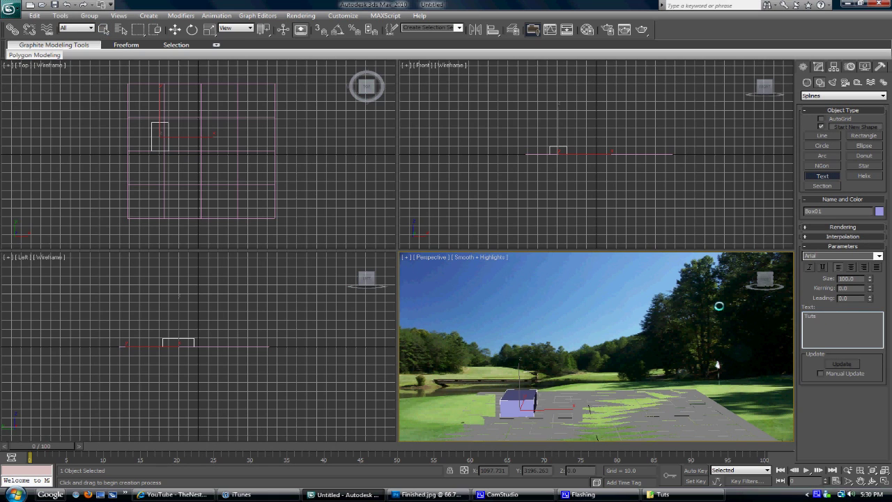
left_click(617, 415)
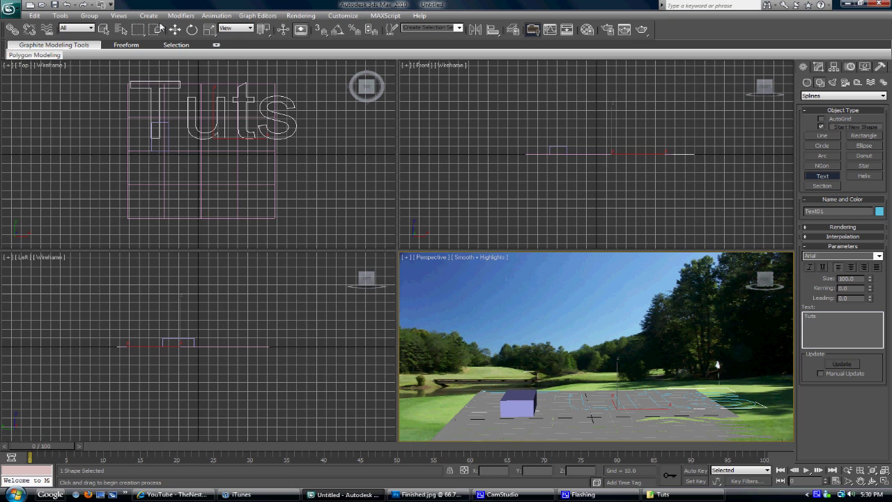
- Stand the Tuts text upright by rotating it 91.521° about X
left_click(191, 30)
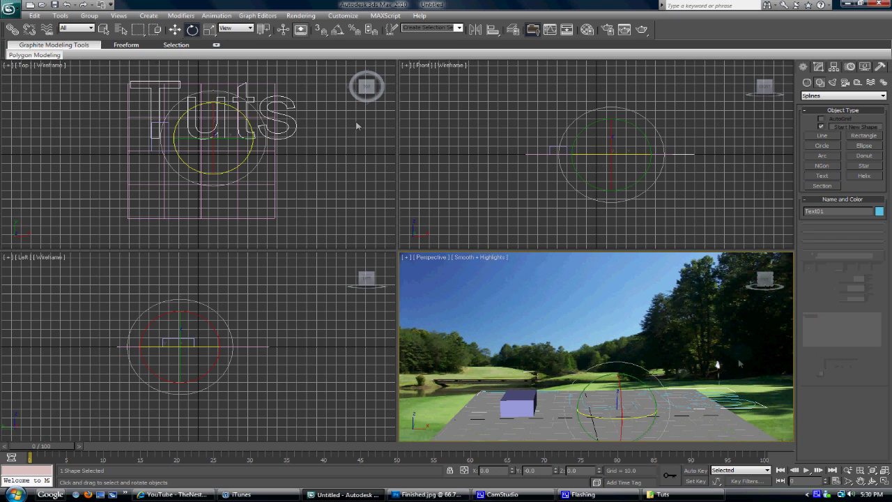
left_click_drag(619, 383, 632, 473)
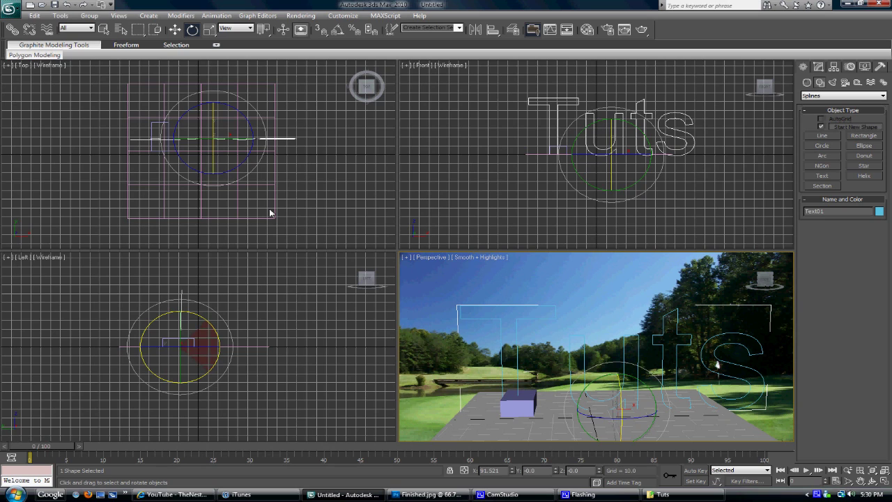
right_click(195, 30)
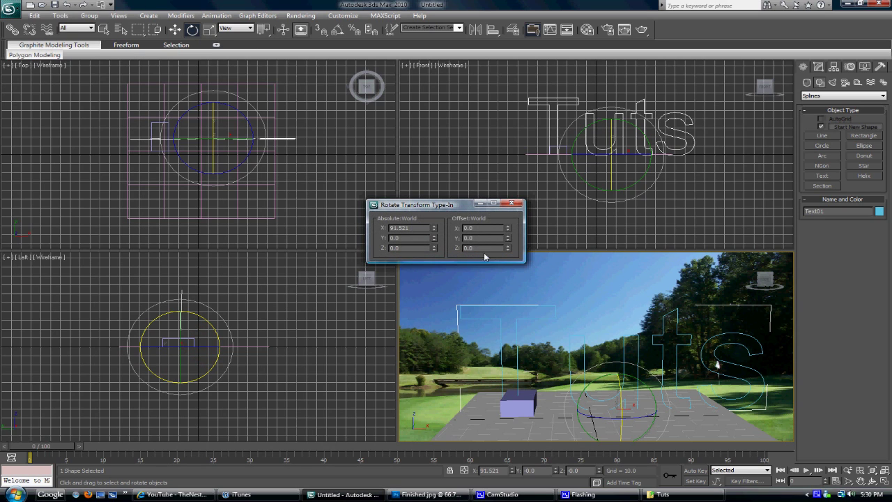
left_click(513, 204)
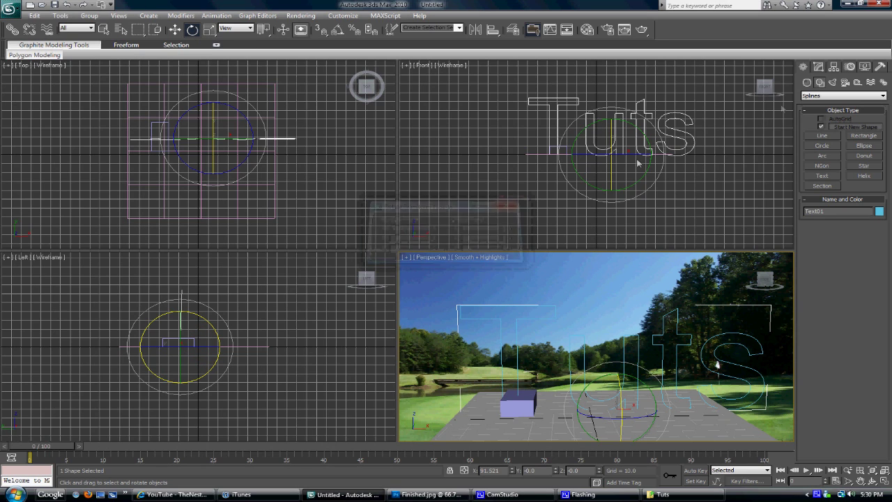
left_click(818, 66)
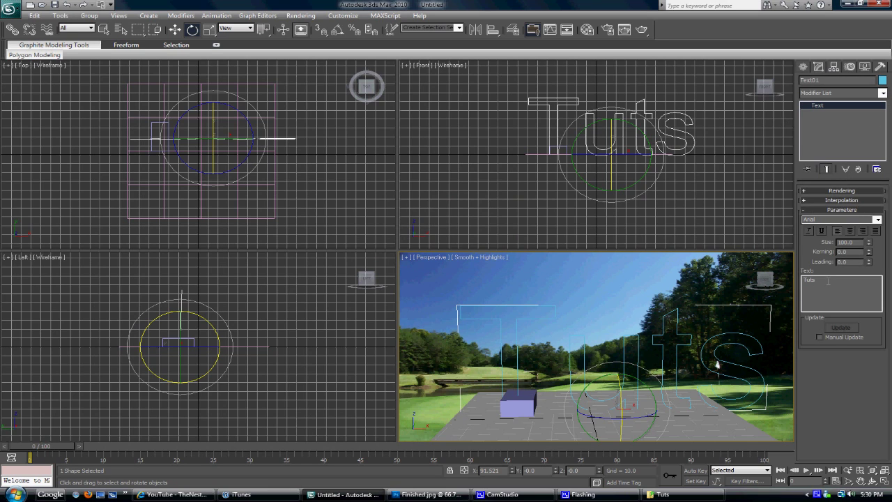
- Shrink the Tuts text slightly and turn it around its vertical axis
left_click(211, 29)
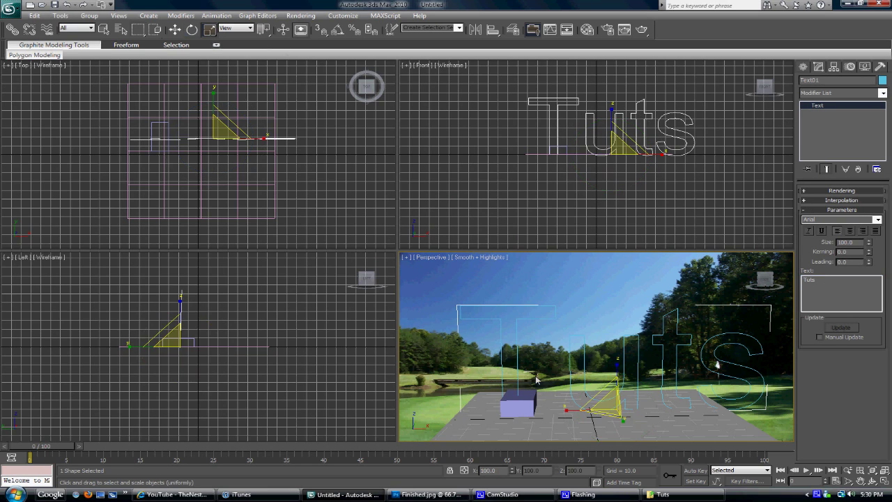
left_click_drag(614, 388, 521, 358)
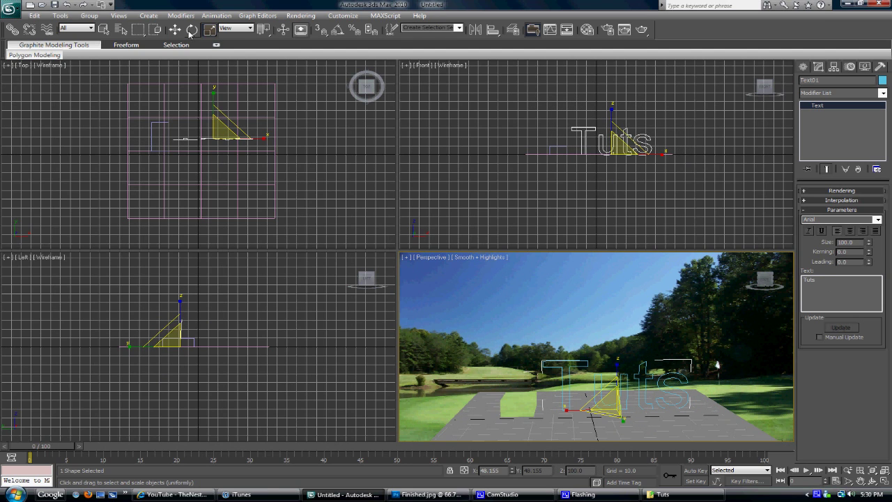
left_click(191, 31)
left_click_drag(602, 408, 599, 414)
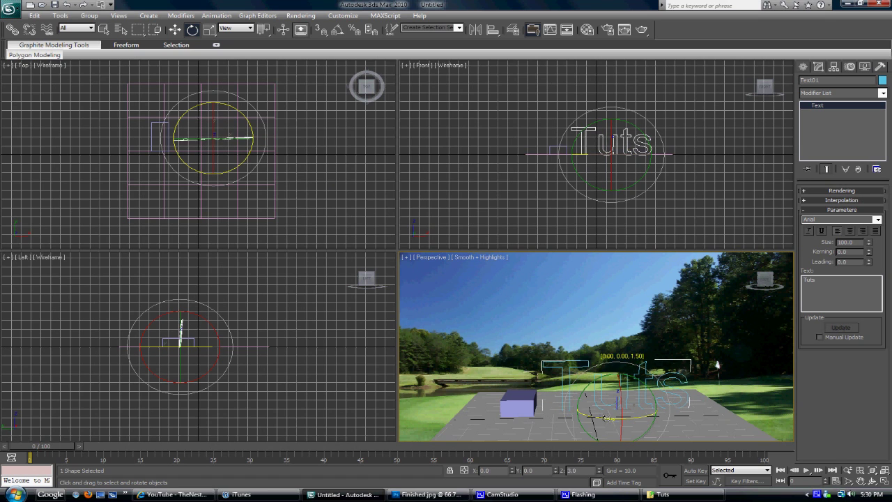
left_click_drag(606, 418, 622, 421)
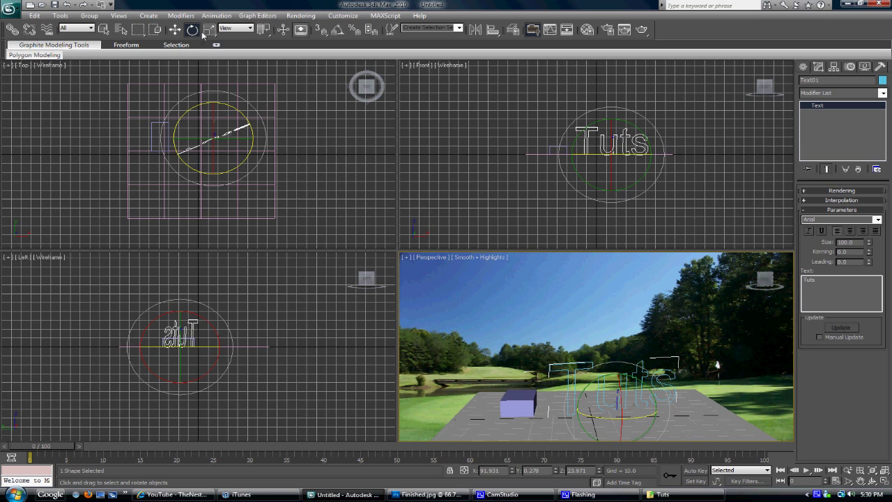
left_click(207, 31)
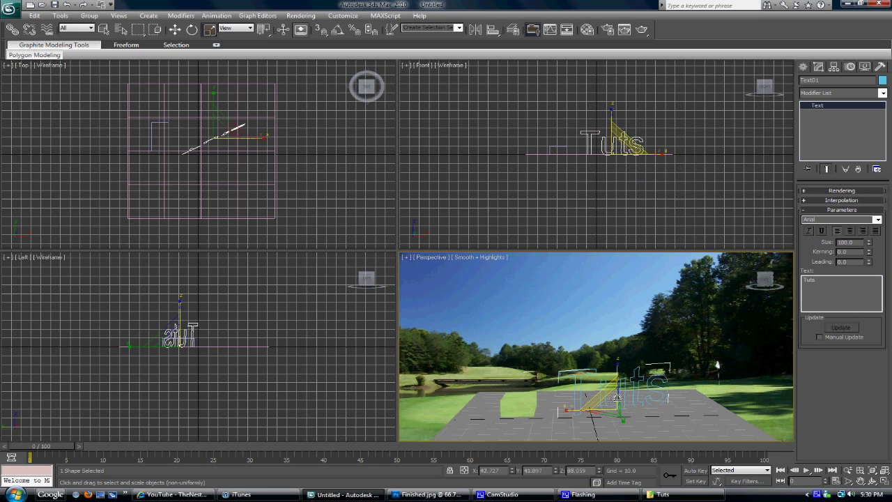
- Add an Extrude modifier with Amount 5.0 to make the letters solid
left_click(823, 94)
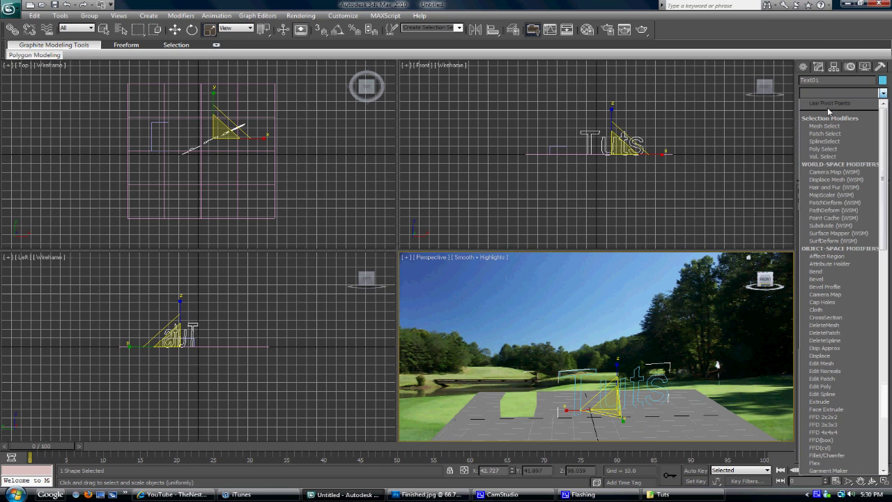
left_click(842, 404)
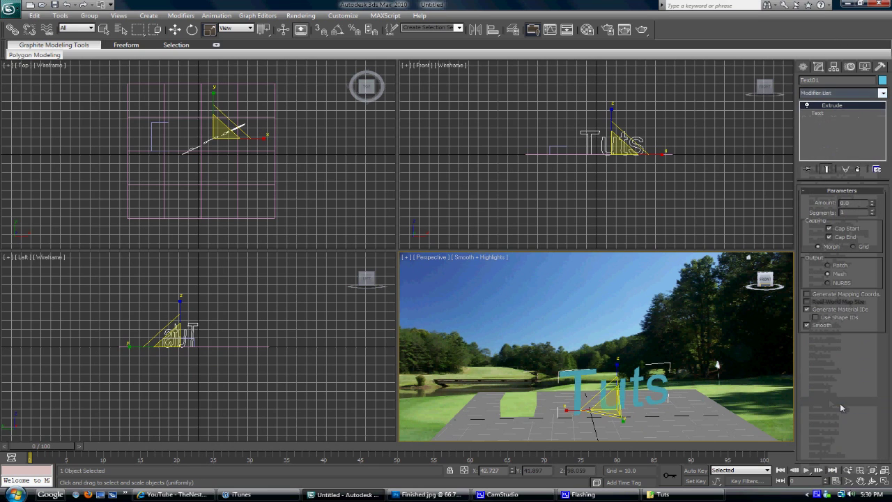
left_click_drag(866, 202, 863, 199)
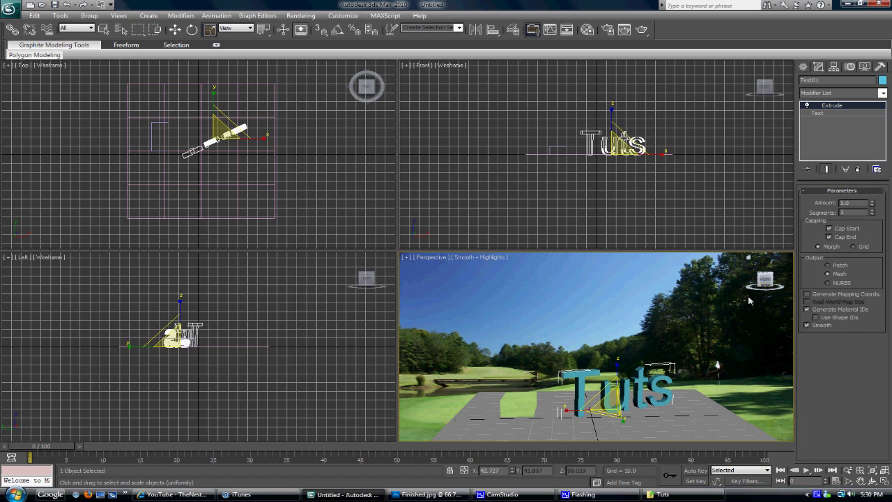
- Rotate the box about -15.6° on Z, then reselect the Tuts text
left_click(519, 404)
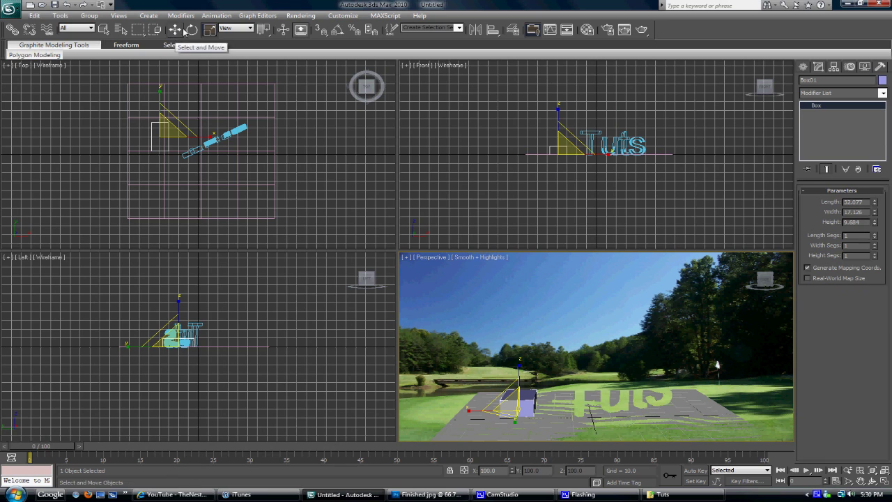
left_click(192, 30)
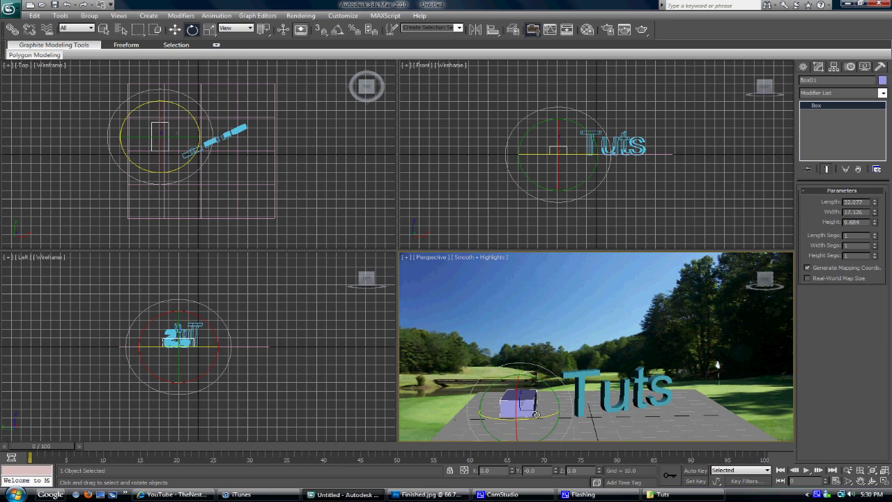
left_click_drag(529, 420, 660, 401)
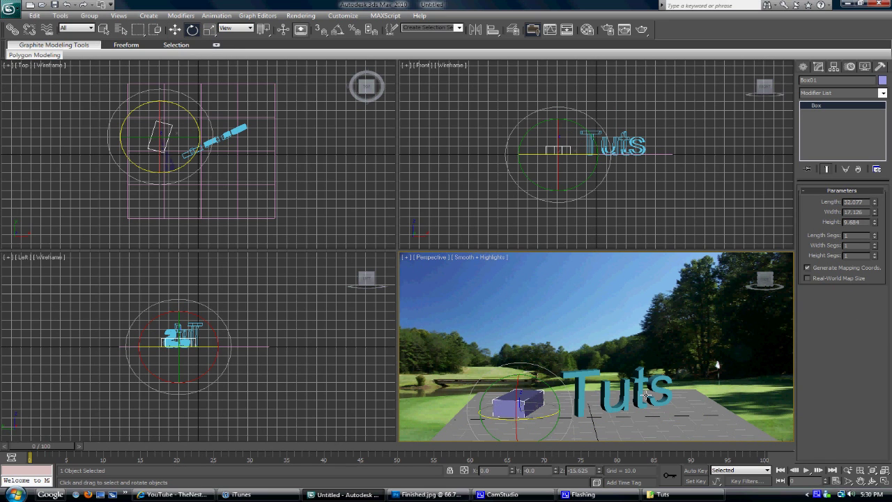
left_click(647, 395)
- Try Gungsuh, HERMAN and Headline One HPLHS, then settle on Harabara Bold for Tuts and deselect
left_click(822, 115)
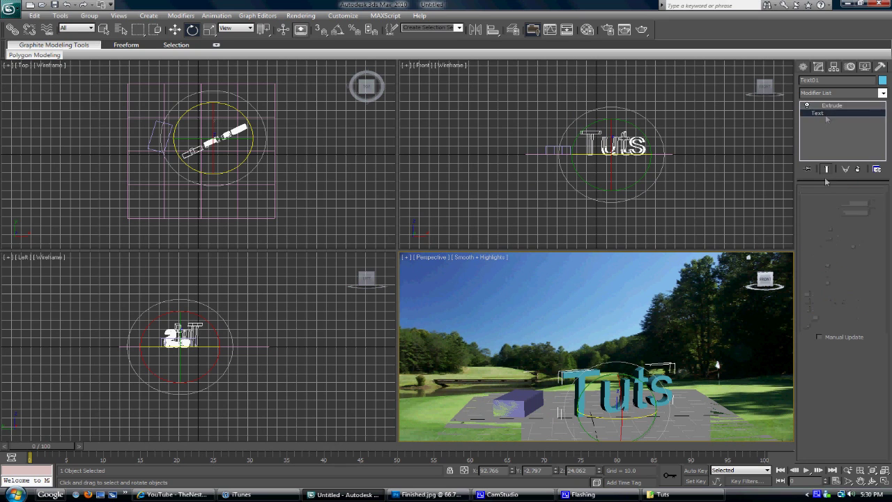
left_click(877, 220)
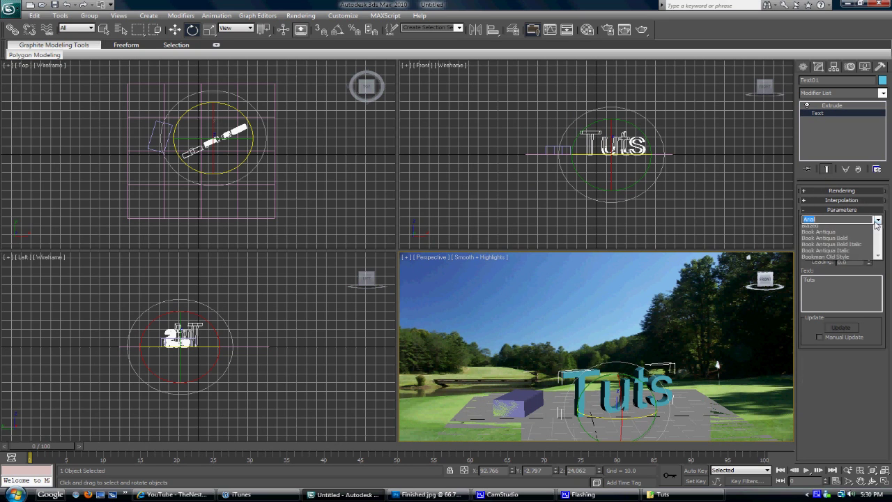
scroll(854, 348, "down", 10)
scroll(854, 356, "down", 4)
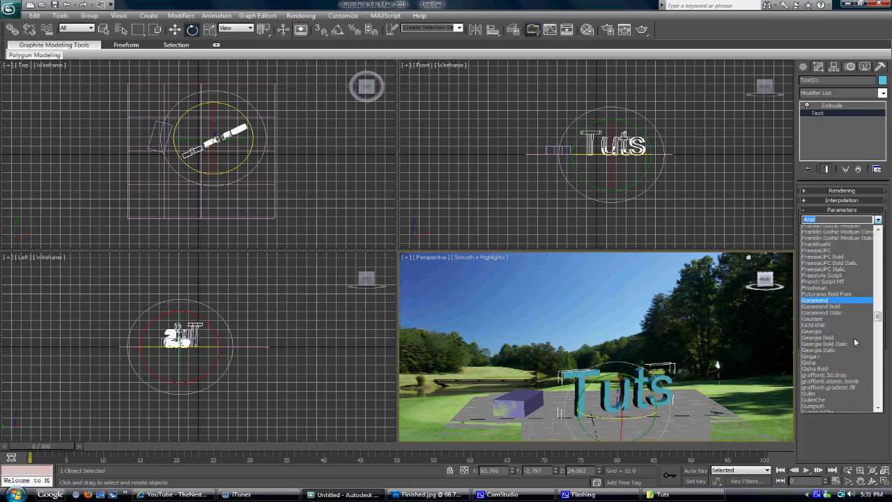
left_click(836, 405)
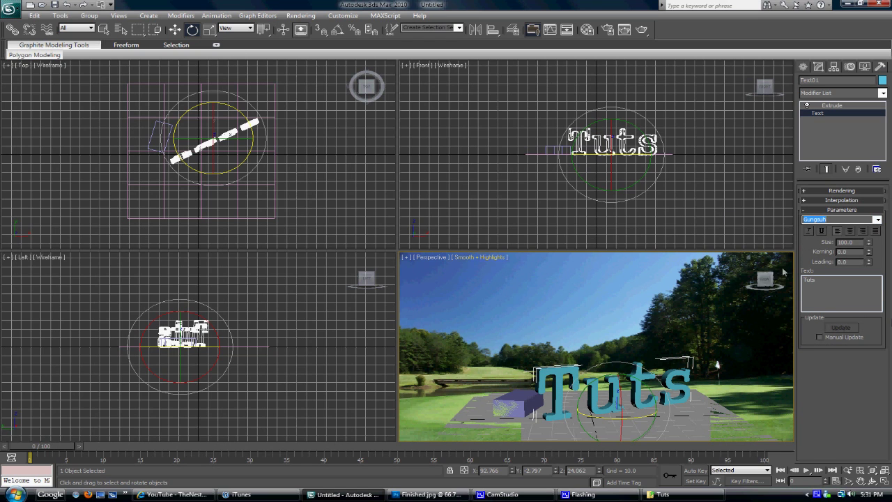
key("Down")
key("Down")
key("Down")
key("Down")
key("Down")
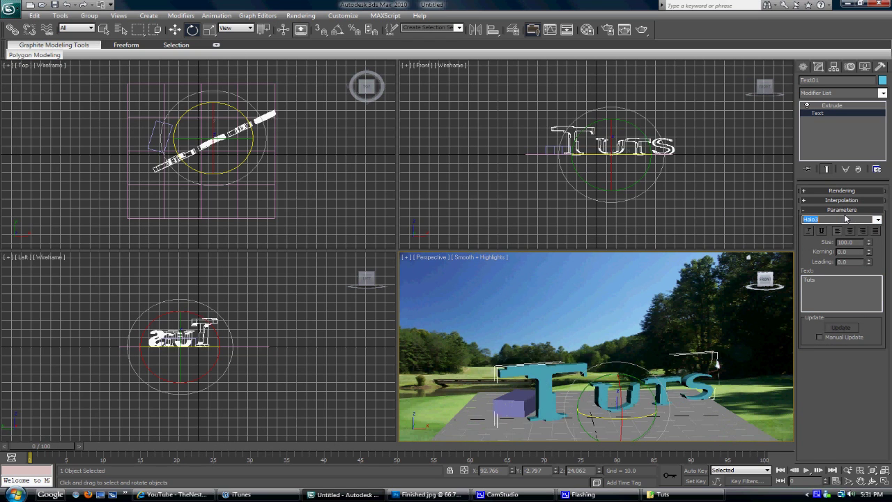
key("Down")
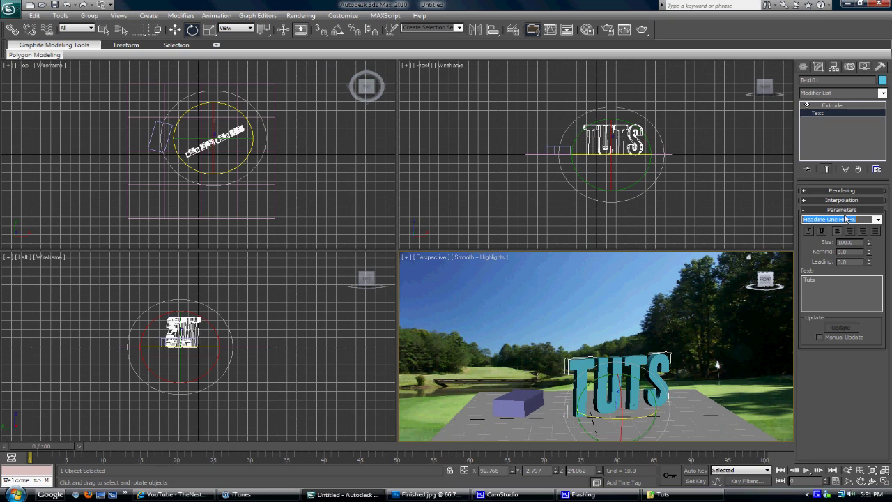
key("Up")
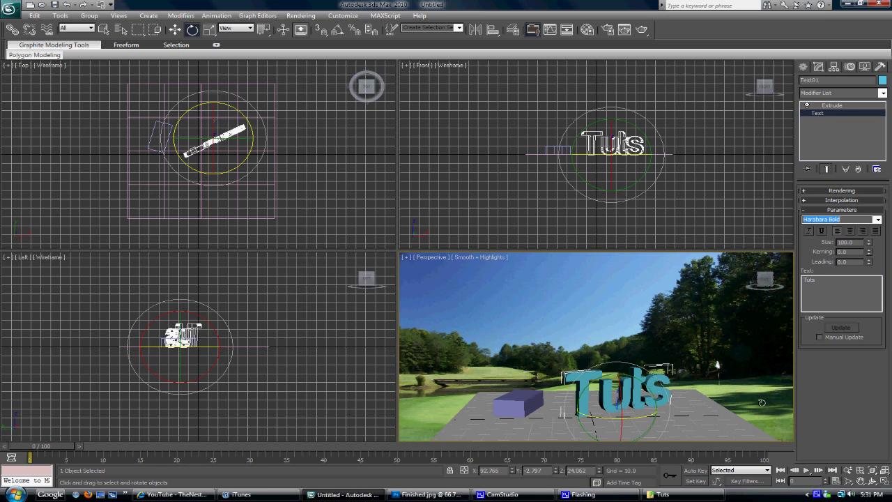
left_click(748, 381)
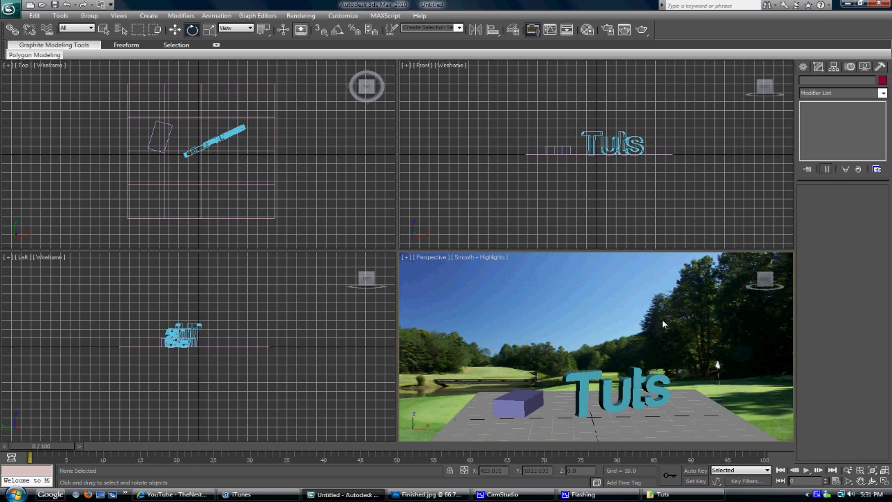
- Pan the Front viewport until the whole extruded Tuts text is framed
left_click(860, 481)
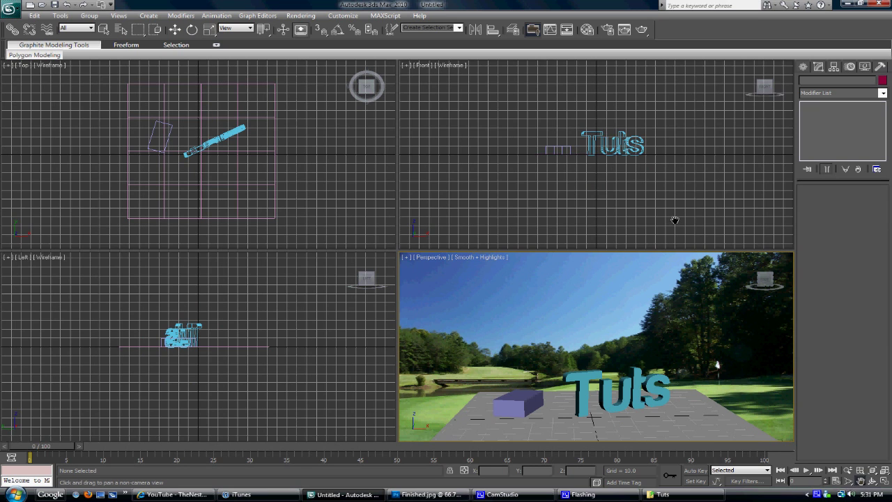
scroll(605, 207, "up", 5)
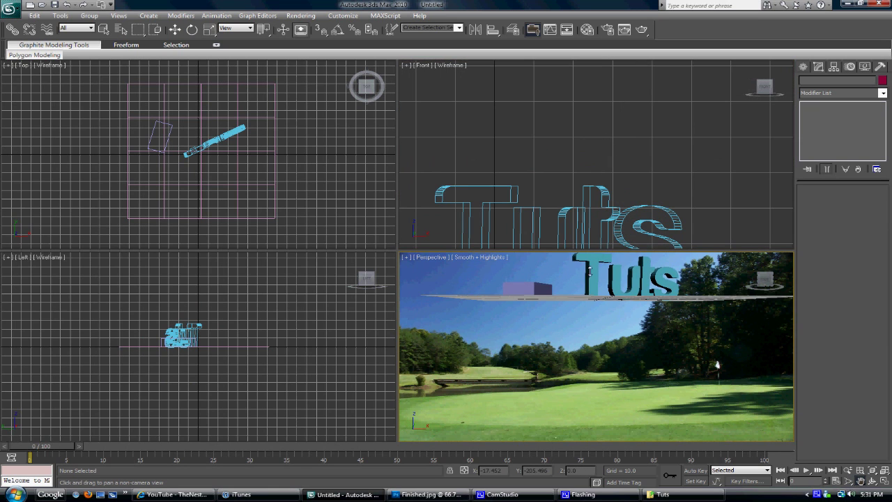
left_click_drag(585, 378, 579, 389)
left_click_drag(592, 219, 650, 154)
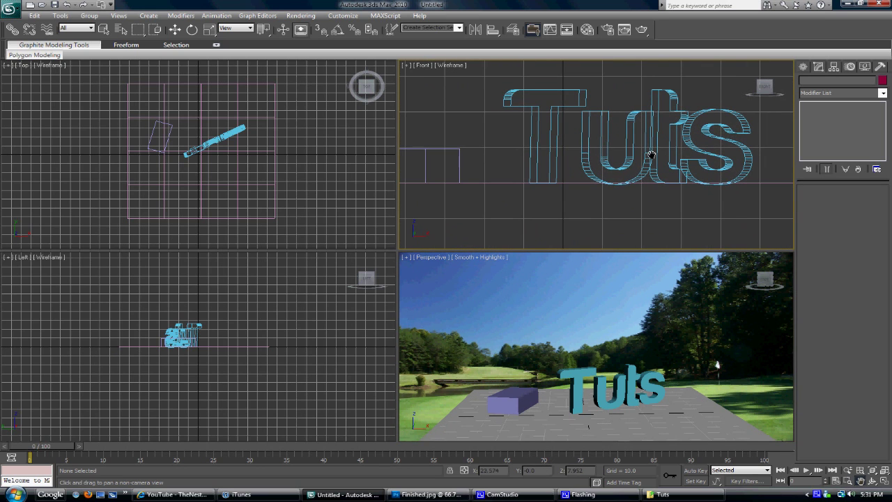
mouse_move(630, 185)
left_mouse_down()
mouse_move(623, 170)
mouse_move(687, 193)
mouse_move(627, 175)
mouse_move(615, 188)
left_mouse_up()
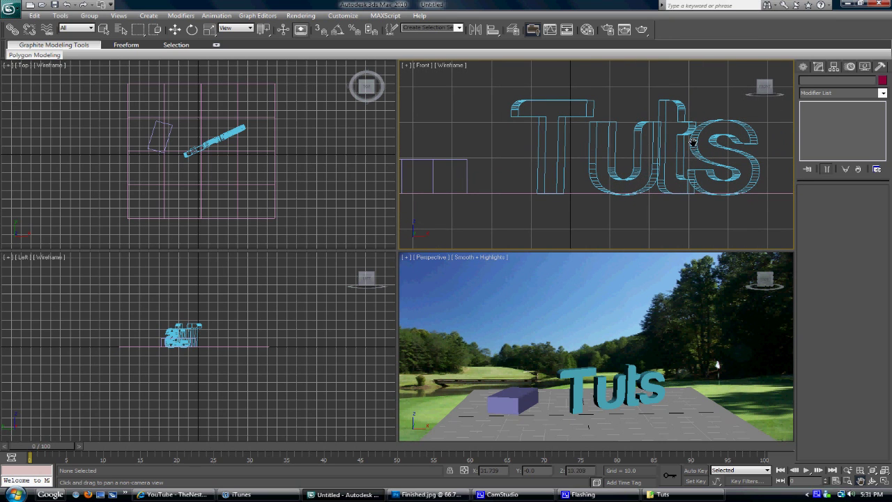
left_click_drag(693, 142, 711, 149)
- Nudge the Perspective view slightly and render it
left_click(602, 332)
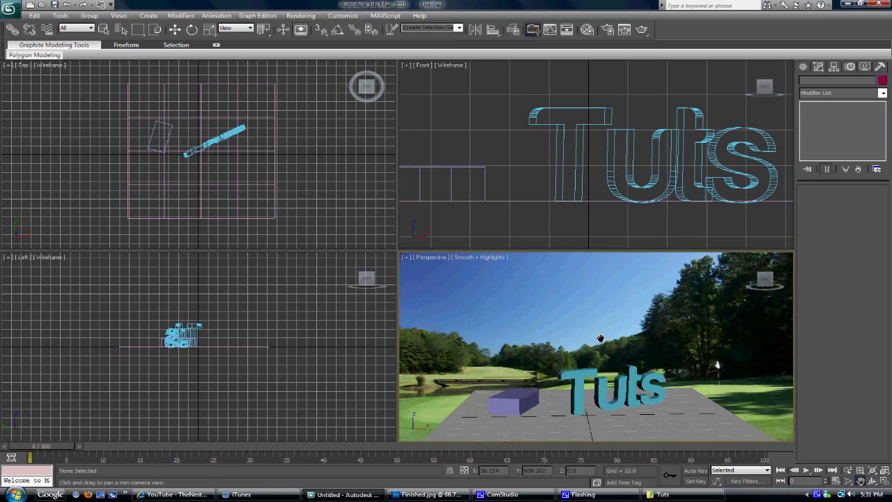
left_click_drag(600, 339, 600, 340)
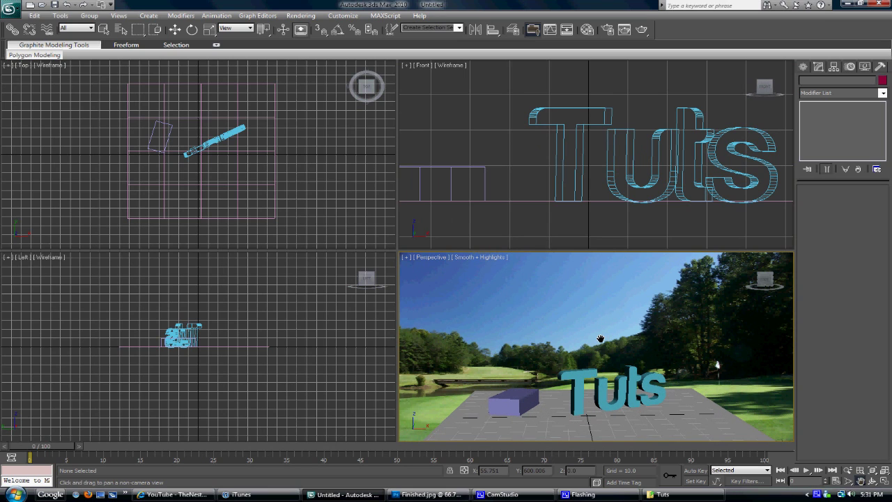
left_click(642, 28)
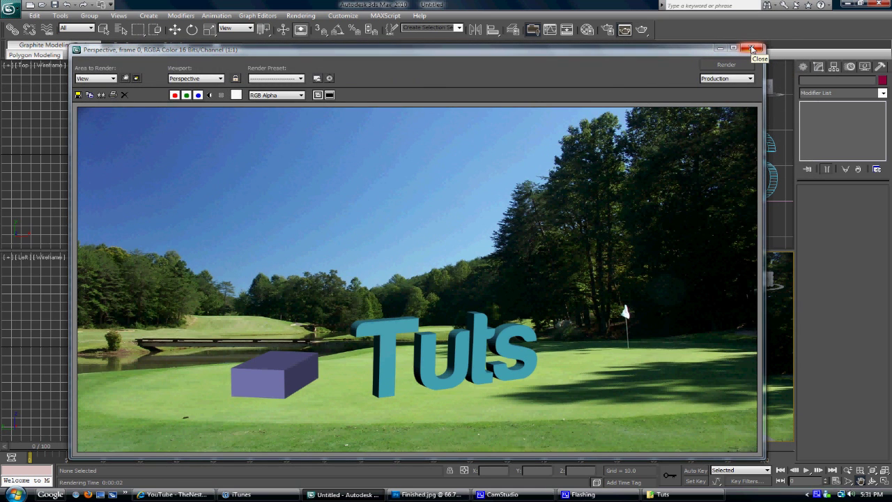
- Uniformly scale the Tuts text down slightly and Box01 to 79.89%
left_click(752, 49)
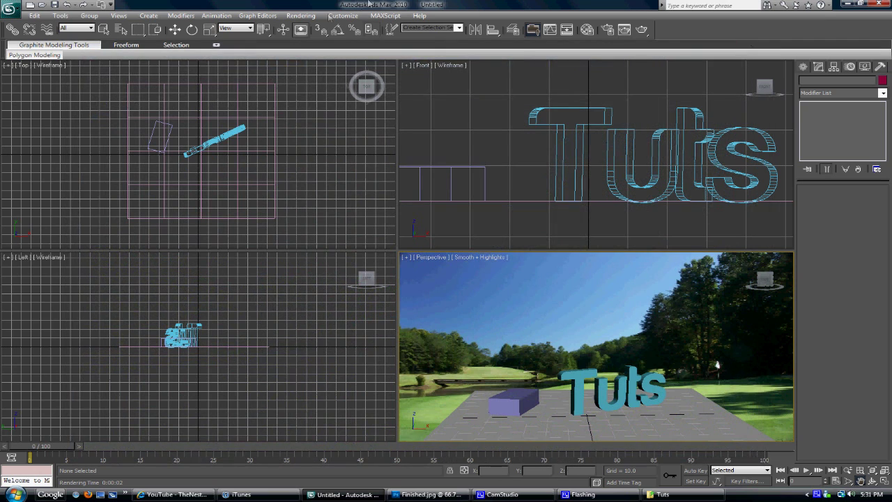
left_click(209, 30)
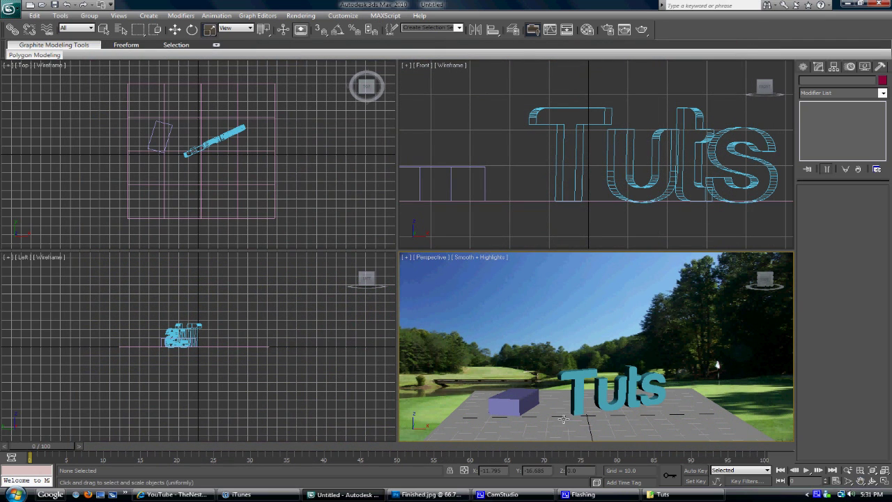
left_click(581, 377)
left_click_drag(598, 398, 598, 397)
left_click(506, 388)
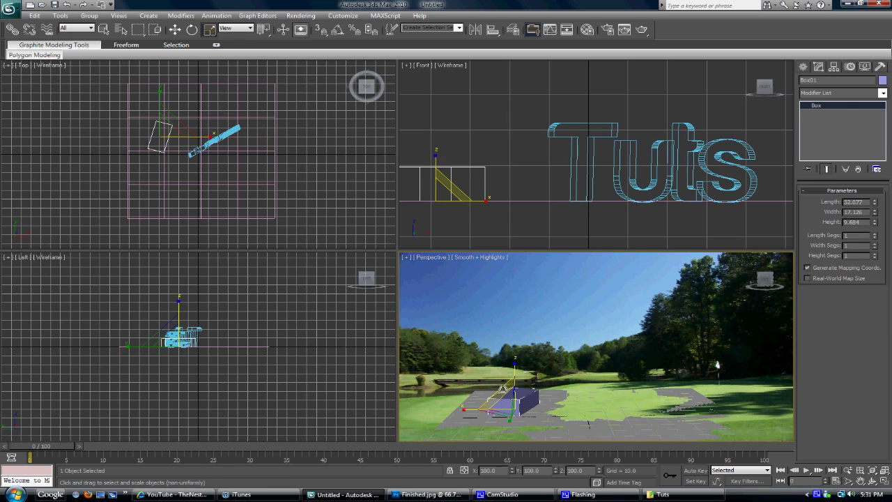
left_click_drag(503, 388, 503, 401)
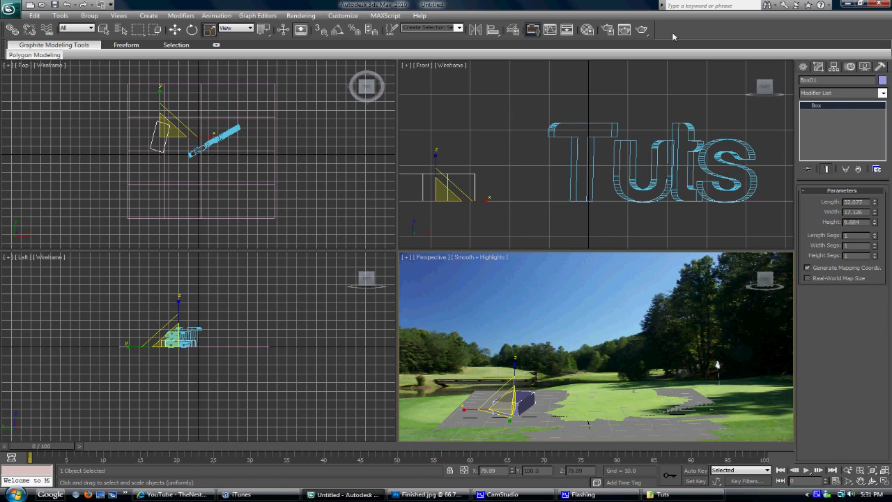
- Test-render the scene three times, shifting the Perspective view slightly between renders
left_click(642, 30)
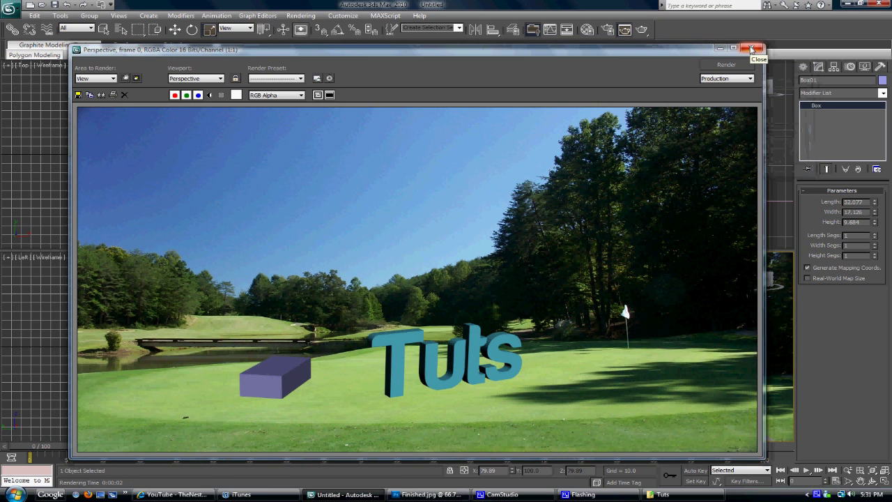
left_click(751, 49)
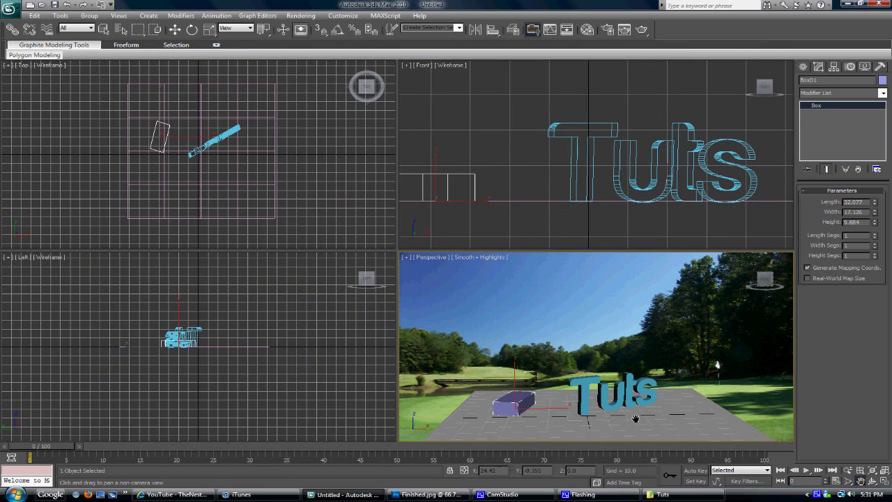
middle_click_drag(634, 417, 634, 407)
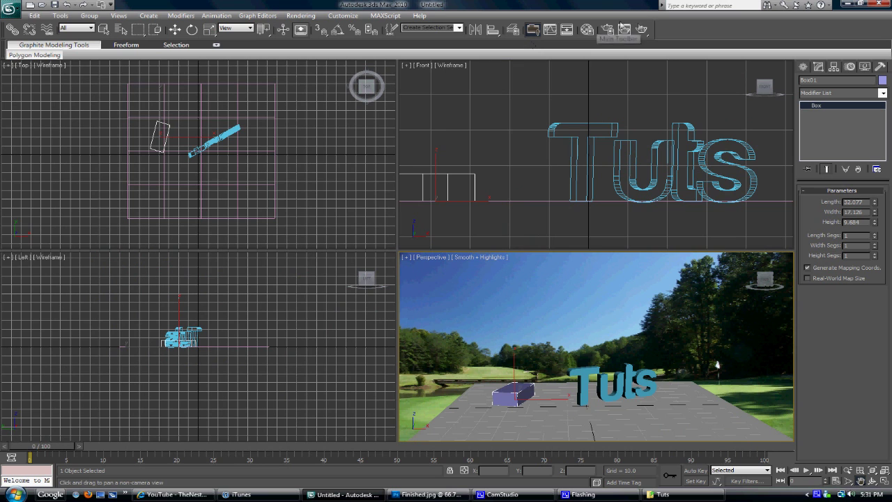
left_click(641, 30)
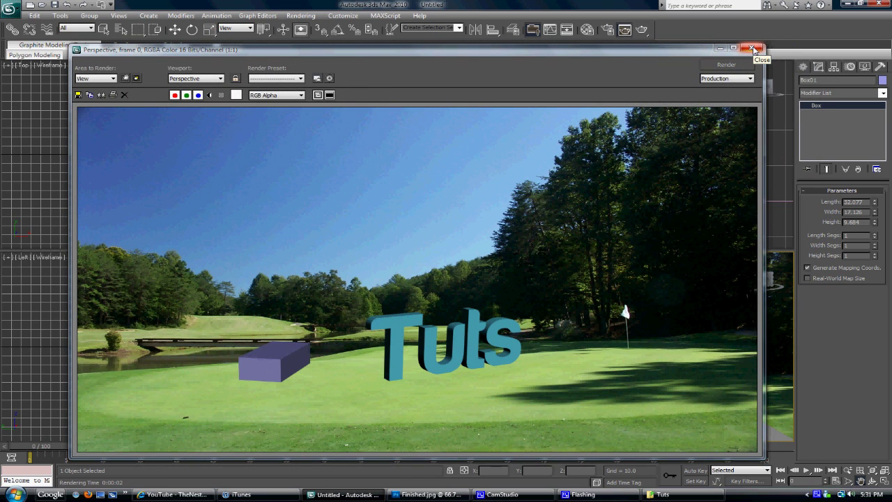
left_click(753, 48)
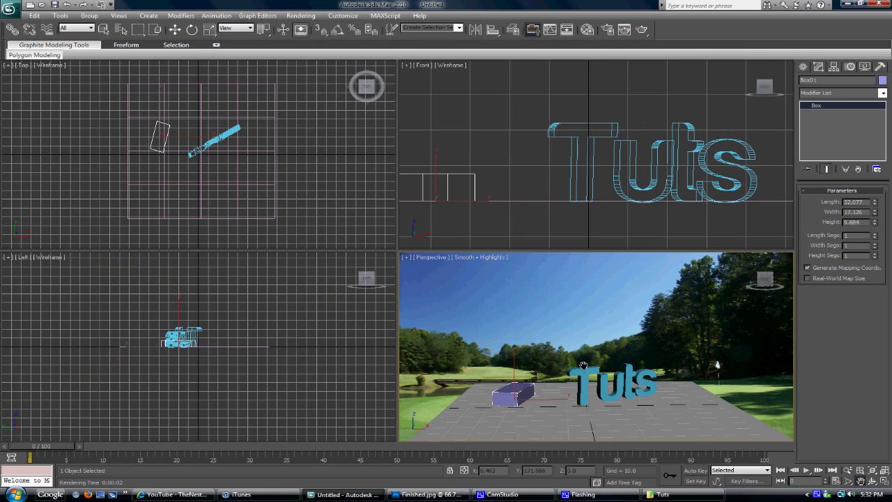
left_click(641, 30)
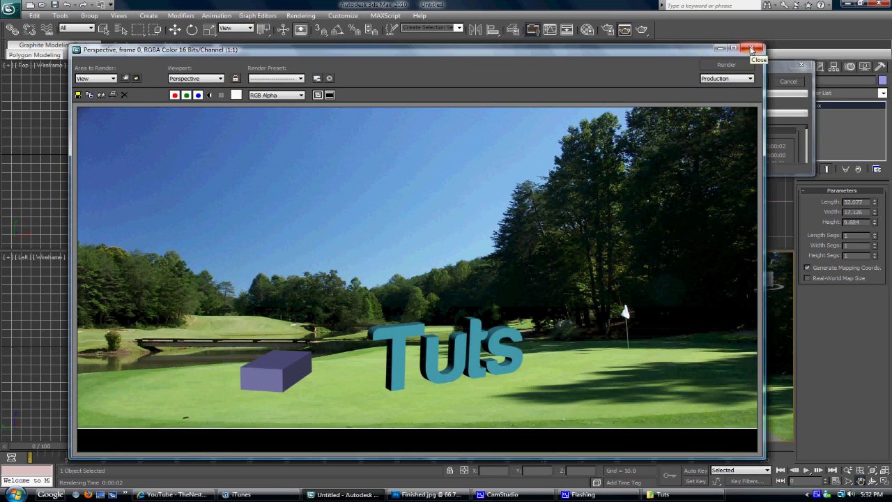
left_click(752, 49)
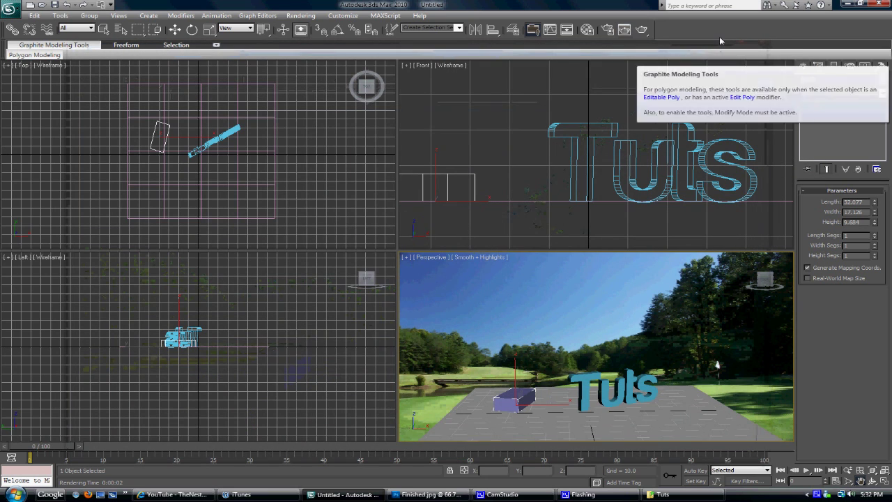
- Create a Standard Skylight by clicking in the Perspective viewport
left_click(804, 66)
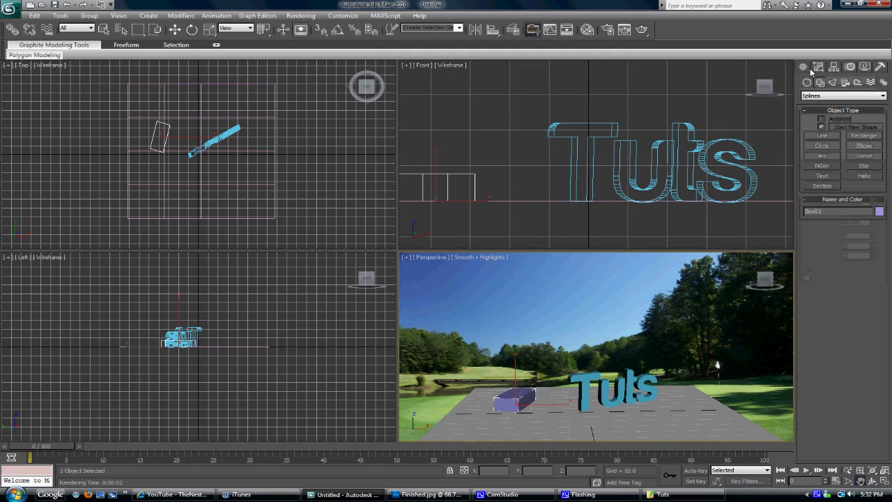
left_click(833, 82)
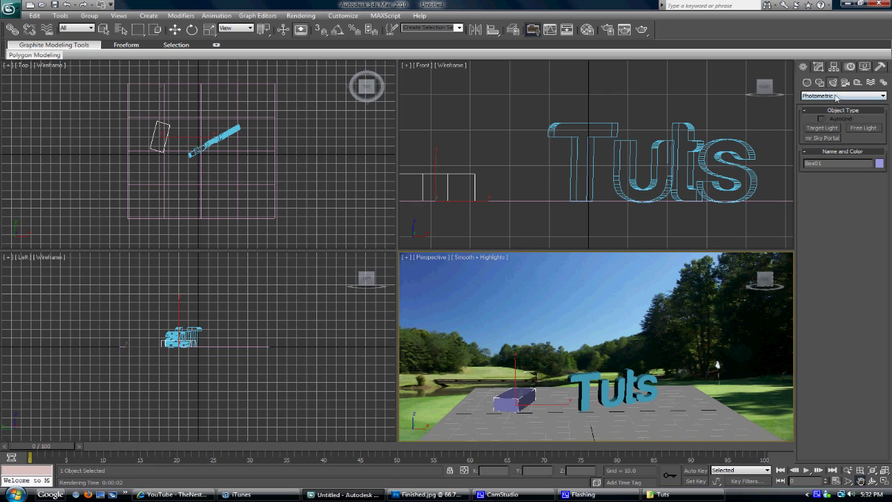
left_click(836, 96)
left_click(830, 114)
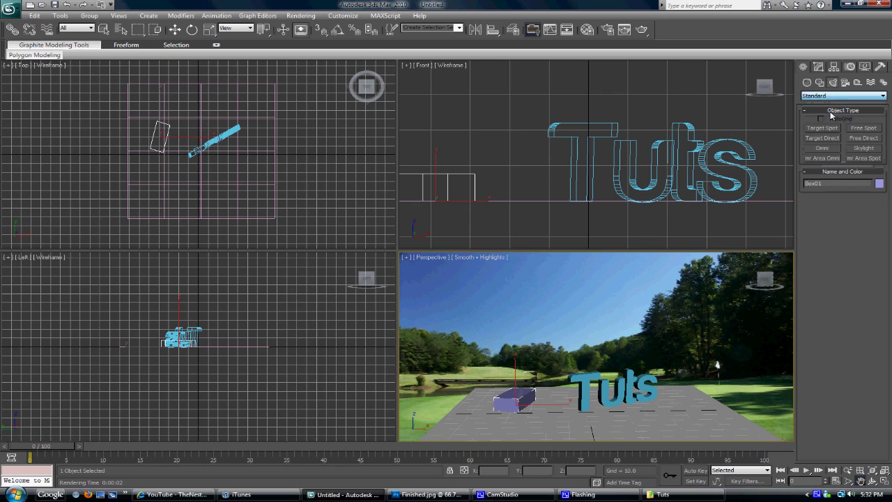
left_click(863, 148)
left_click(578, 411)
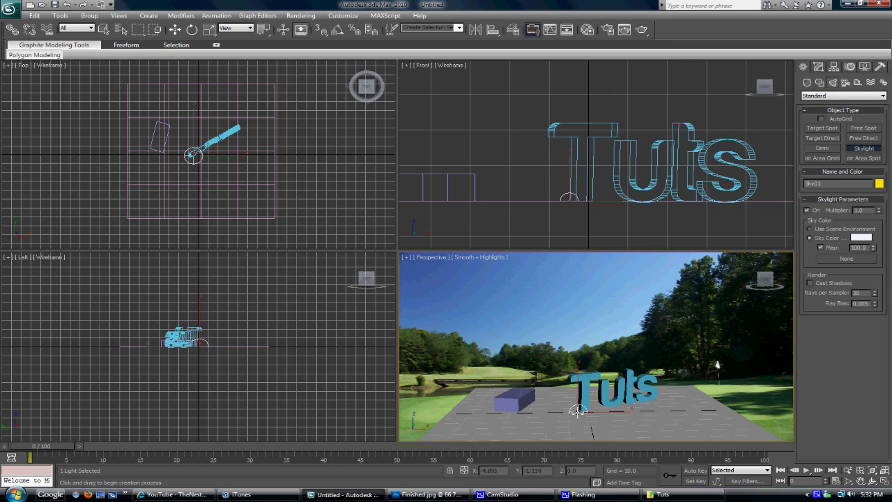
- Move Sky01 up along Z to about 41.108 units
left_click(175, 29)
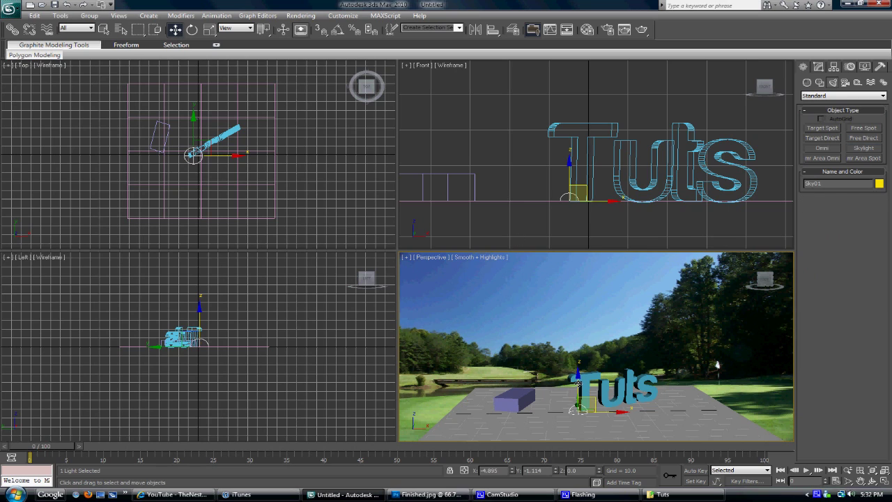
left_click_drag(578, 381, 648, 322)
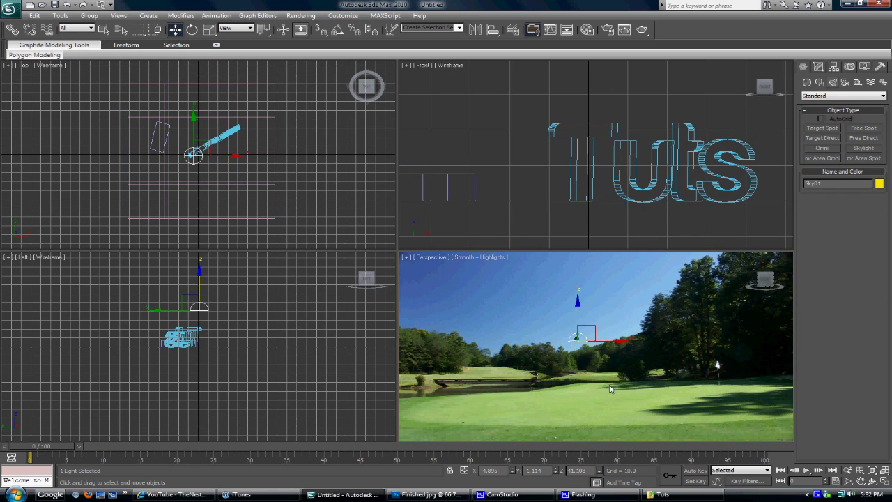
left_click(588, 386)
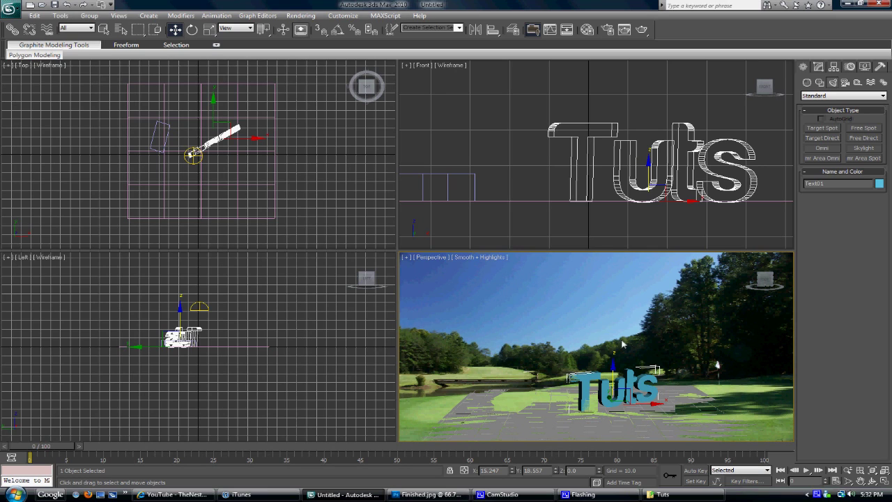
- Render the Perspective view from Render Setup to see the skylit text and box
left_click(311, 16)
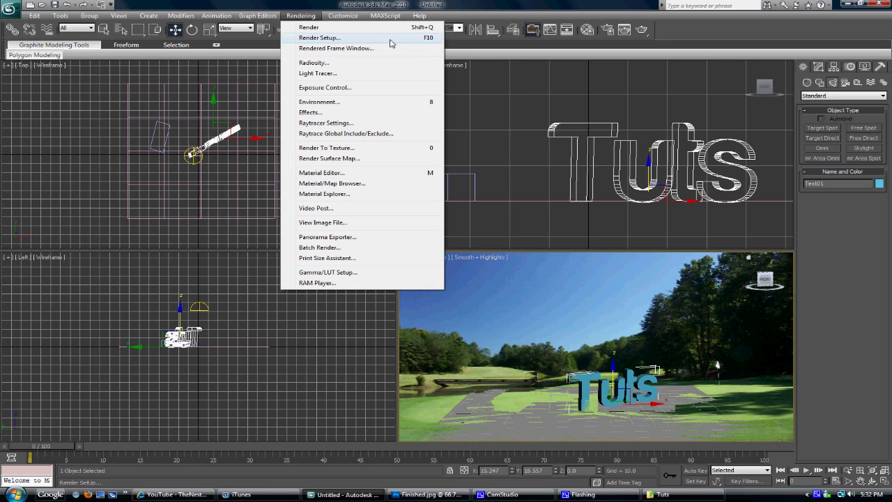
left_click(390, 39)
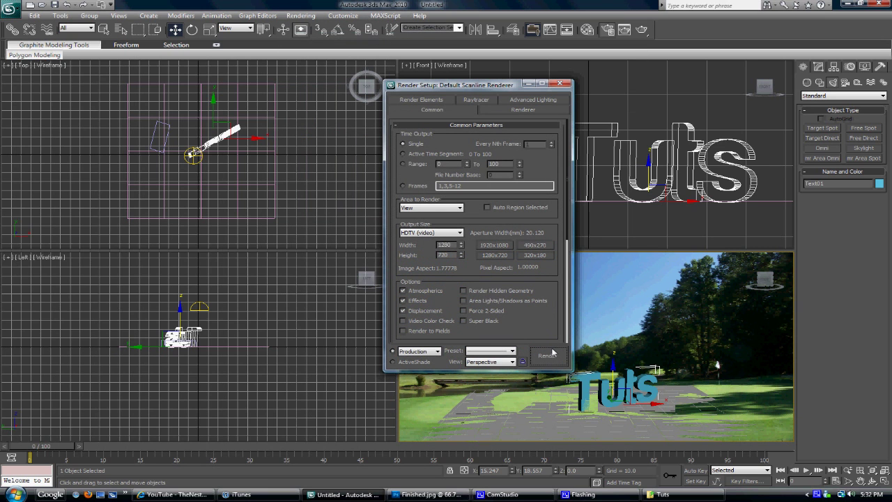
left_click(551, 355)
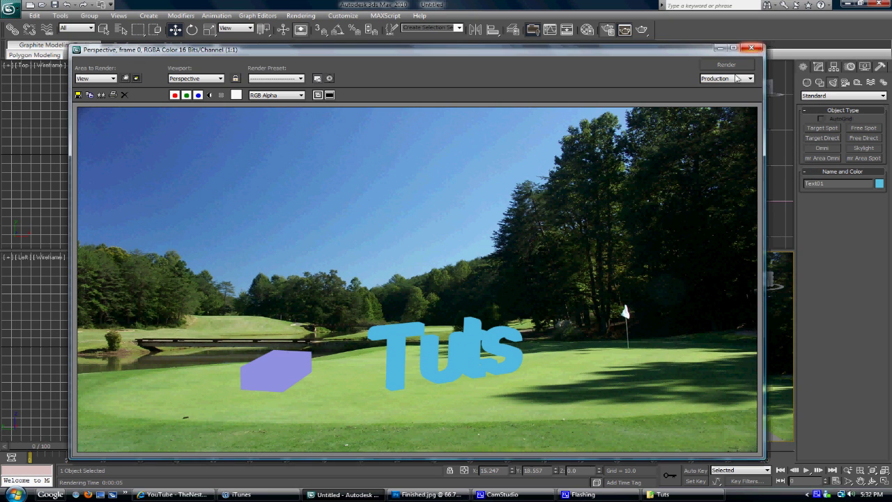
left_click(751, 47)
- Turn on shadows for the skylight, render the scene, then close the frame and Render Setup
left_click(818, 68)
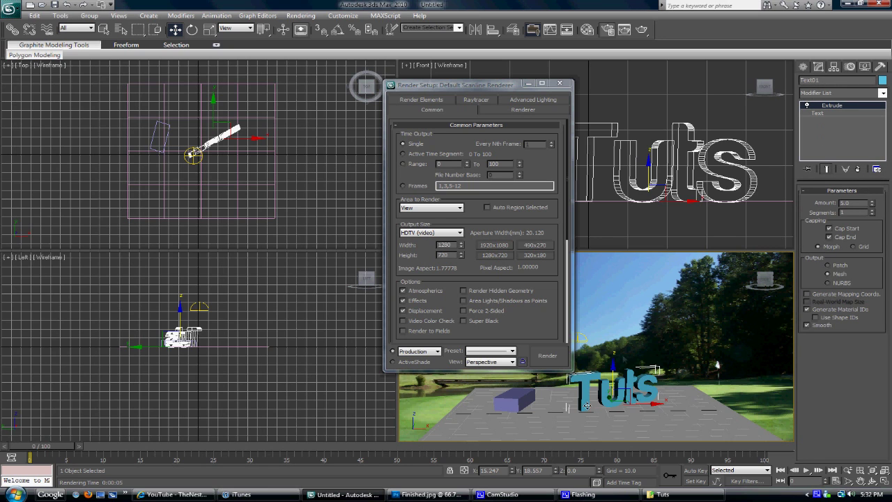
left_click(584, 338)
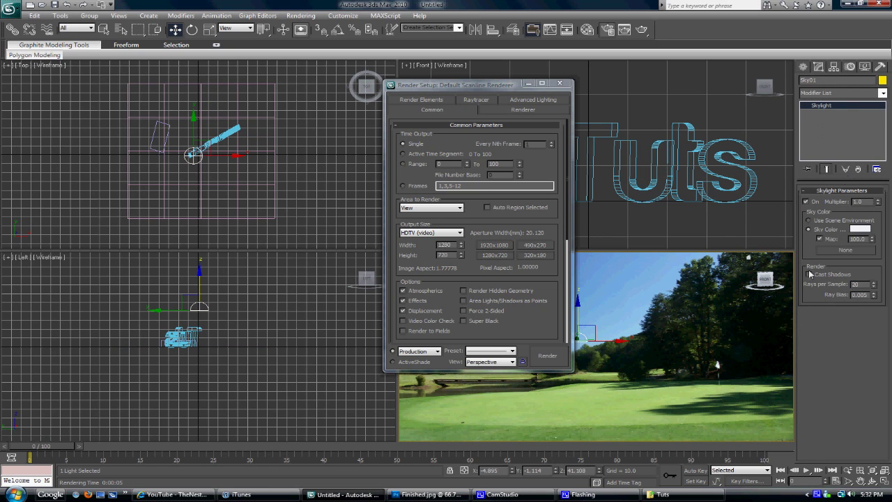
left_click(810, 274)
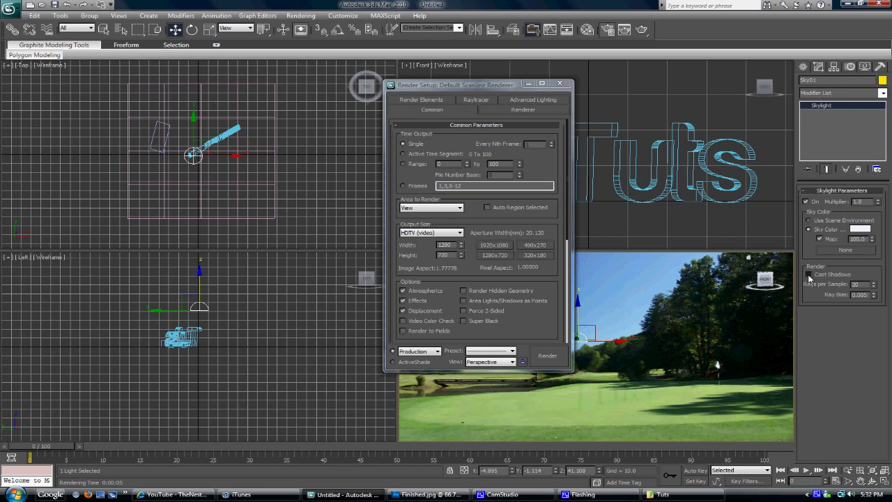
left_click(550, 361)
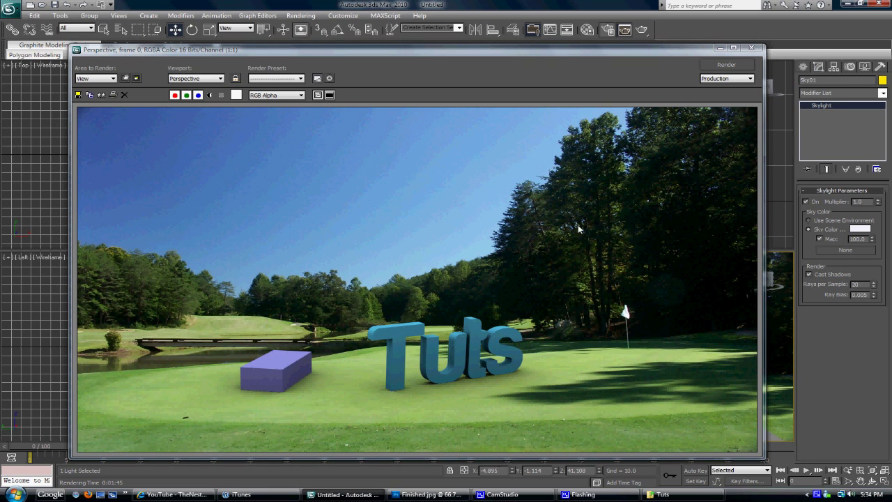
left_click(751, 50)
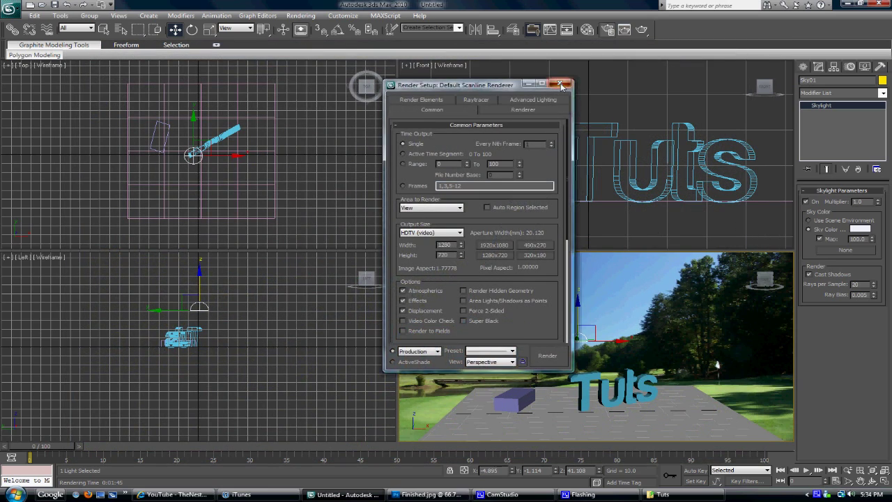
left_click(561, 85)
- In Finished.jpg, delete Layer 1 and Layer 2 so only the Background remains
left_click(428, 494)
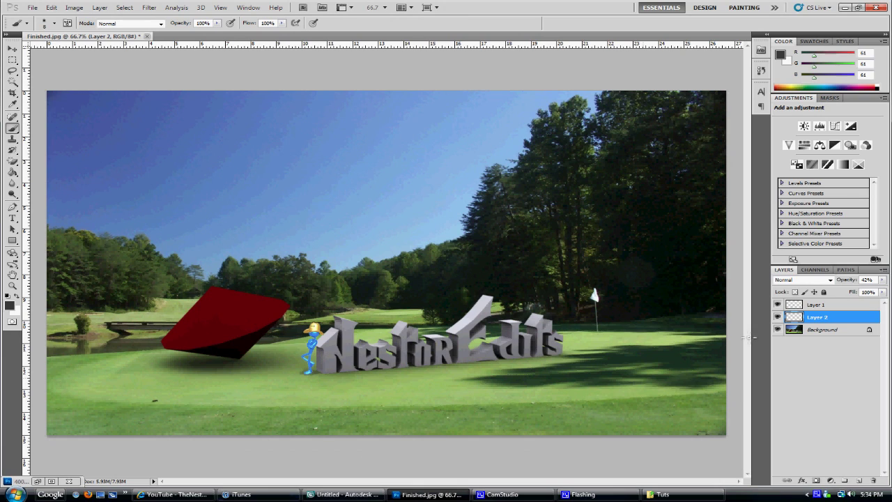
left_click(835, 305, "shift")
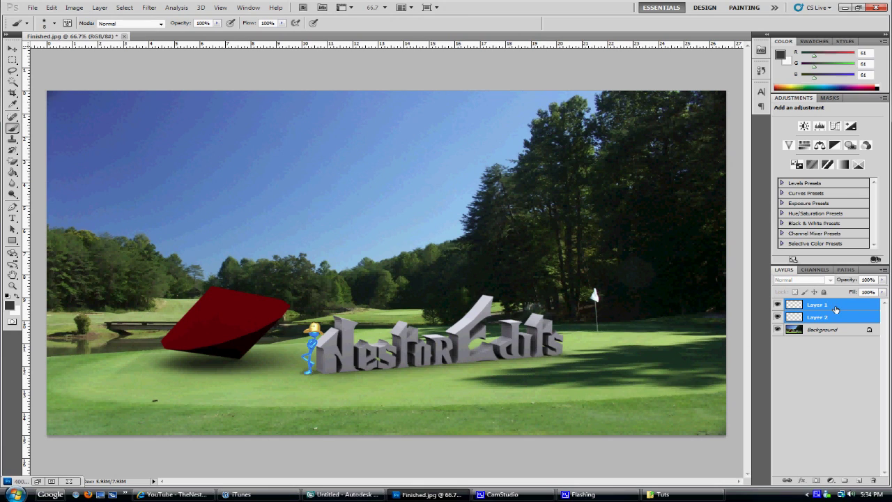
key("Delete")
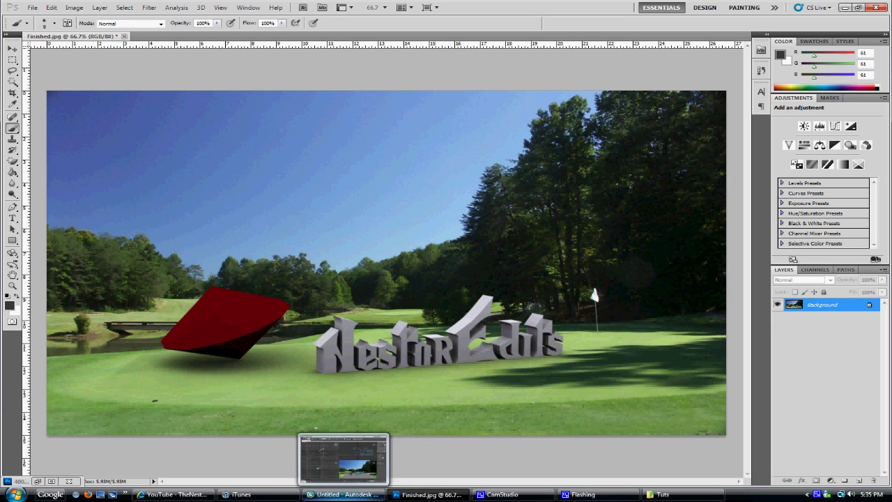
left_click(33, 8)
- Open the cut-out blue figure image from Pictures and drag it into Finished.jpg
left_click(47, 28)
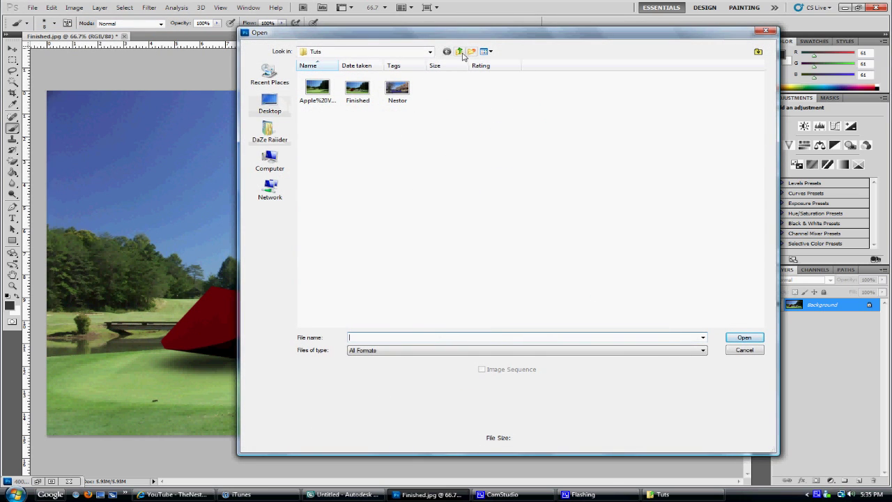
left_click(459, 52)
left_click(470, 237)
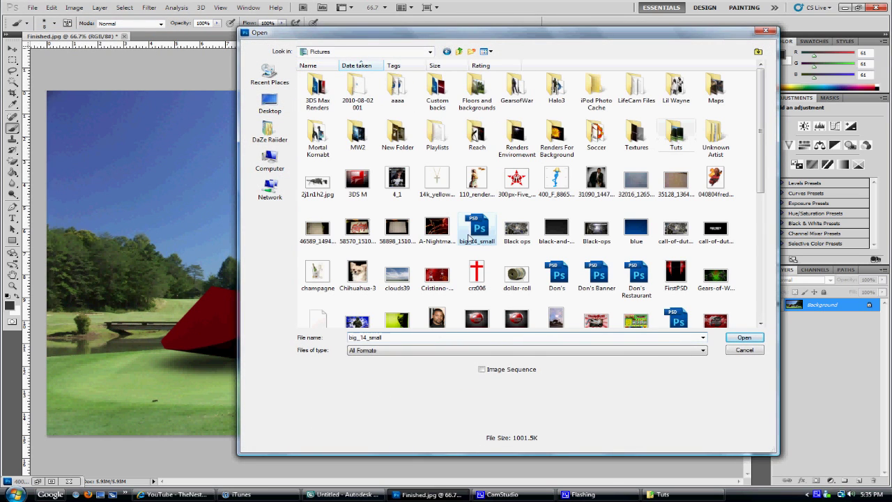
double_click(557, 180)
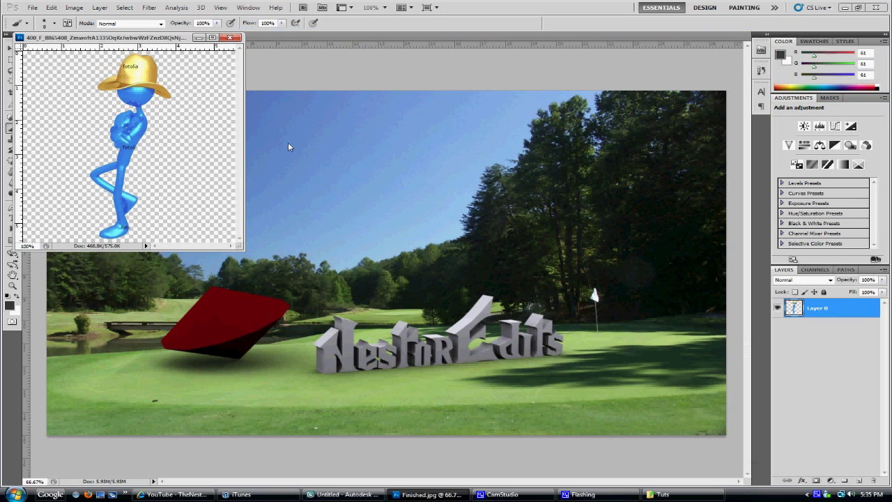
mouse_move(106, 36)
left_mouse_down()
mouse_move(226, 36)
mouse_move(100, 43)
left_mouse_up()
left_click(13, 49)
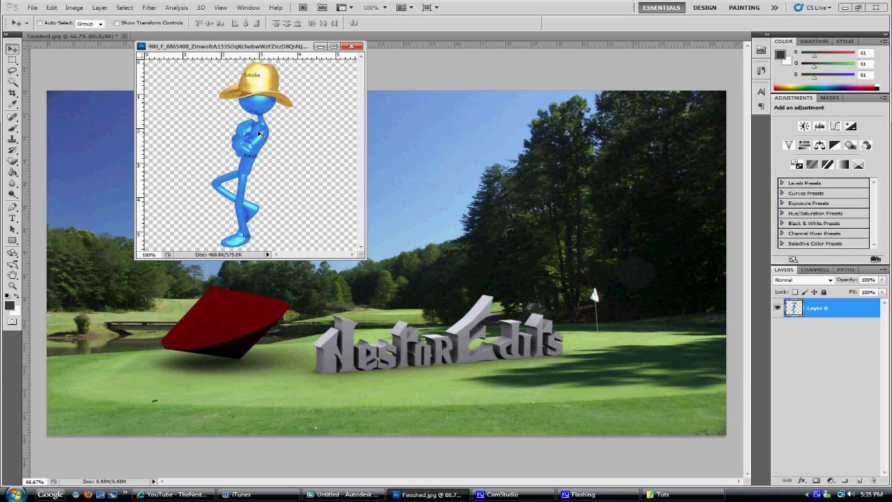
left_click_drag(260, 134, 302, 278)
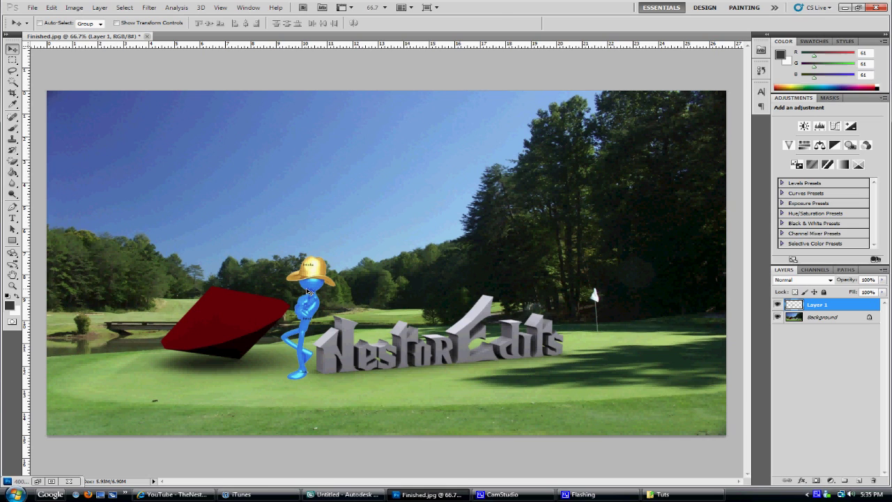
- Free-transform the figure down to 40.40% beside the letters
key("ctrl+t")
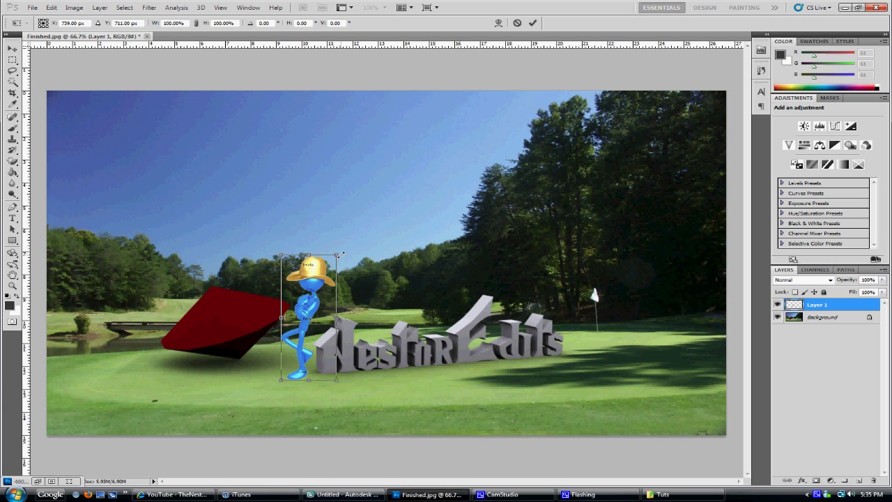
left_click_drag(339, 256, 309, 340, "shift")
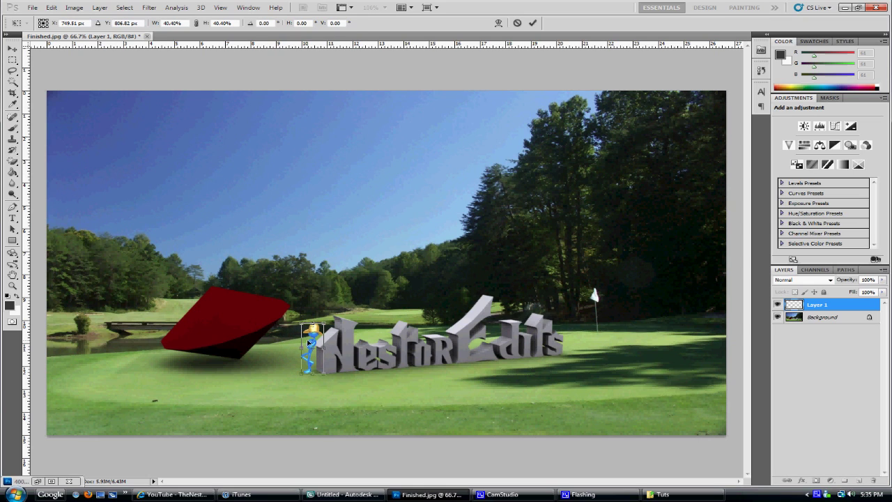
key("Return")
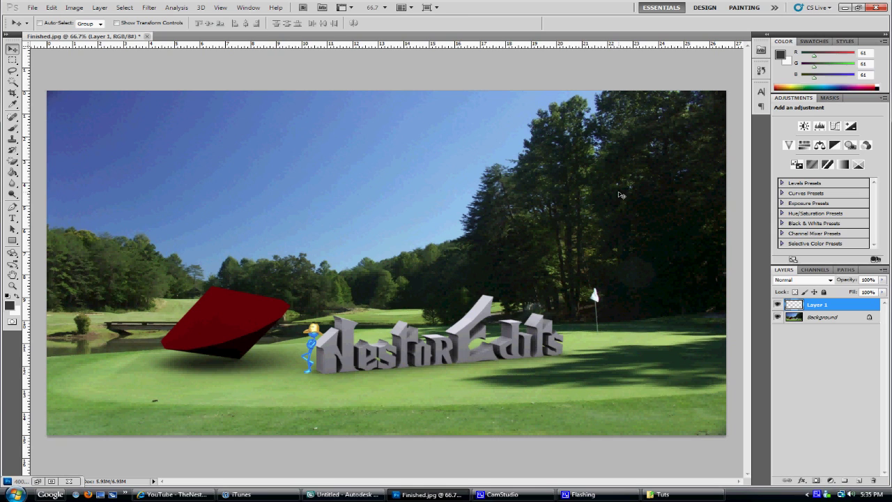
left_click(884, 269)
- Add a new Layer 2 and place it below the figure's Layer 1
left_click(775, 31)
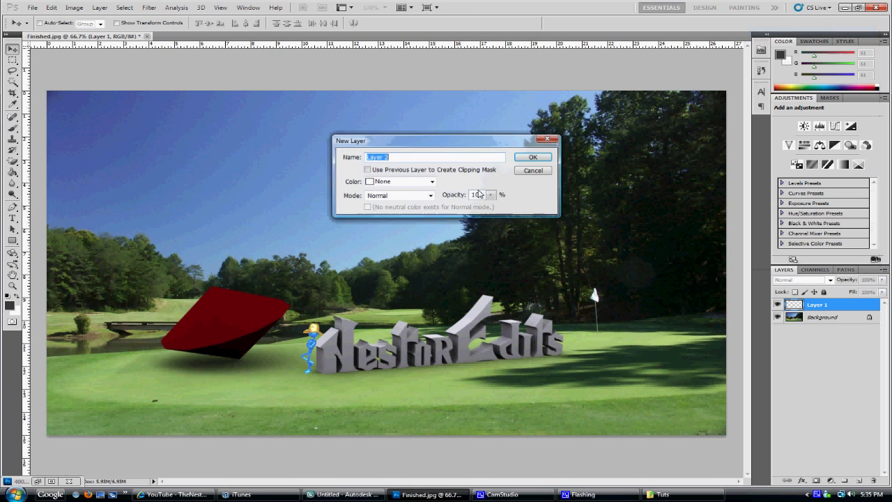
left_click(526, 159)
mouse_move(826, 307)
left_mouse_down()
mouse_move(827, 329)
mouse_move(839, 310)
left_mouse_up()
left_click(815, 318)
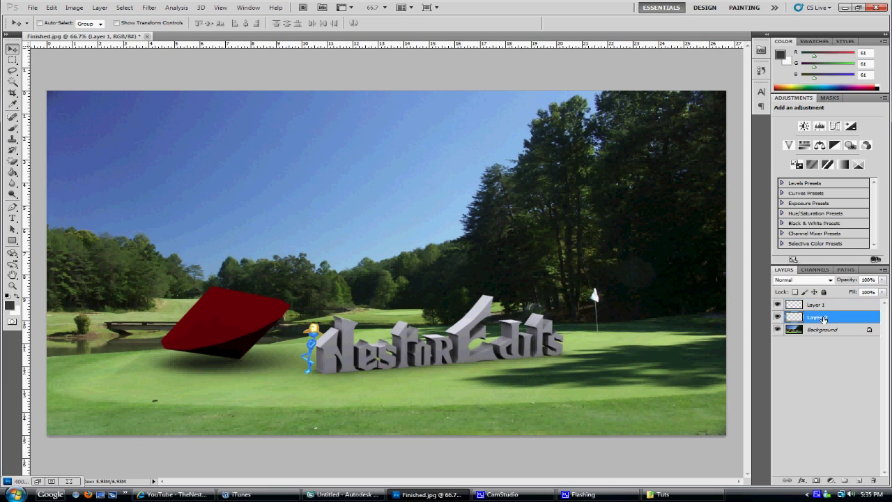
left_click(778, 318)
left_click(777, 318)
left_click(777, 318)
left_click(777, 317)
left_click(777, 318)
- Zoom in to 300% on the figure's feet
key("ctrl+plus")
key("ctrl+plus")
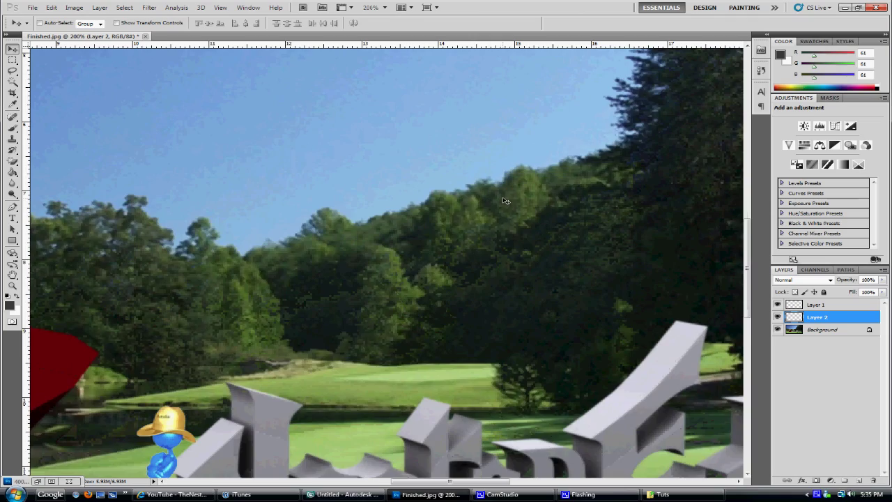
key("ctrl+minus")
key("ctrl+plus")
left_click_drag(461, 481, 375, 481)
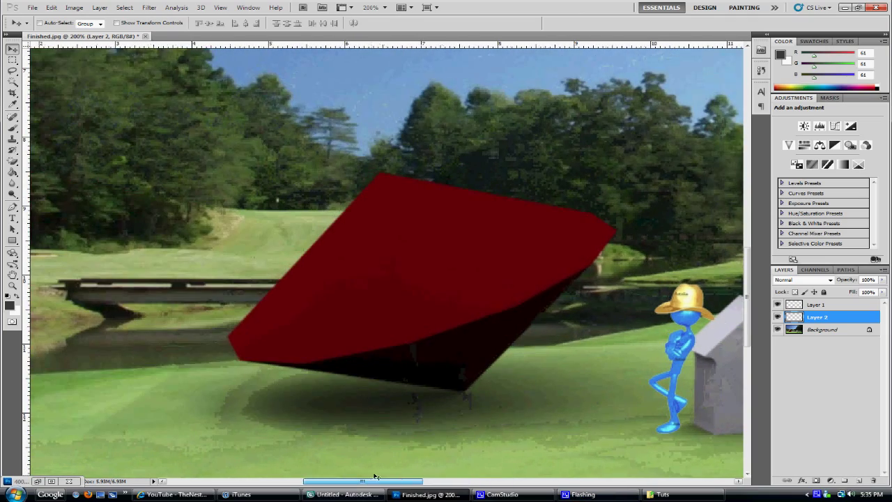
key("ctrl+plus")
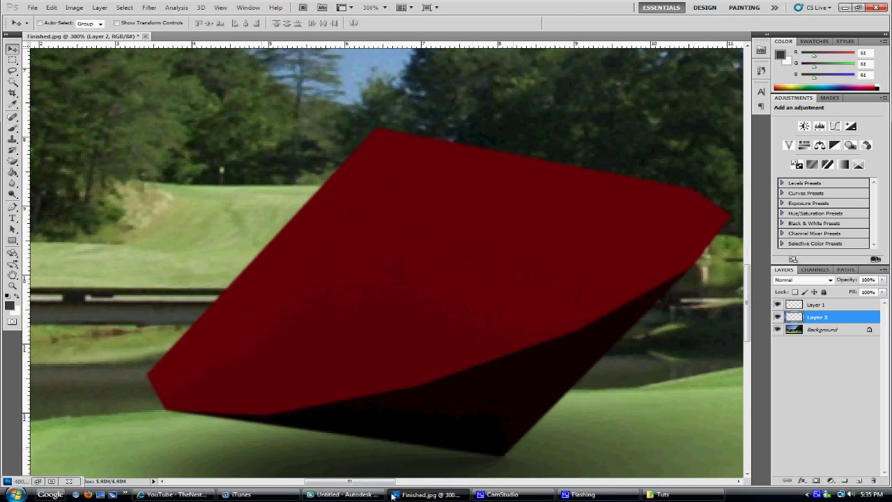
left_click_drag(365, 481, 414, 465)
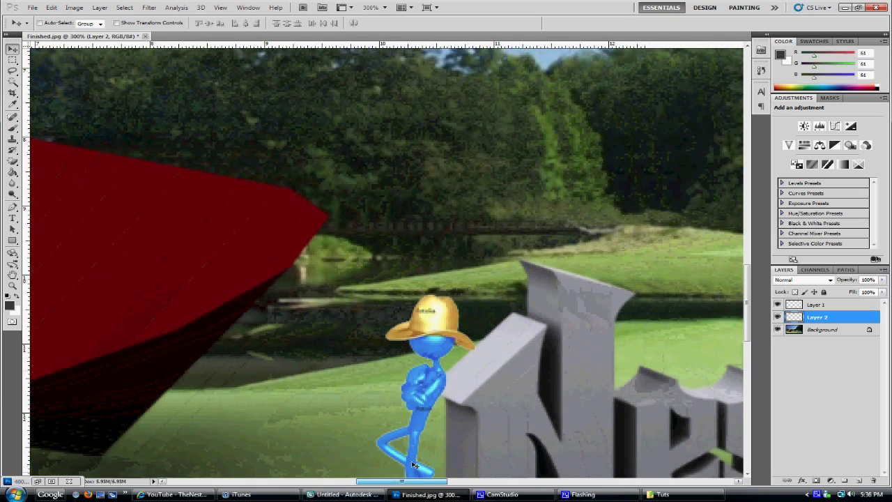
scroll(446, 327, "down", 3)
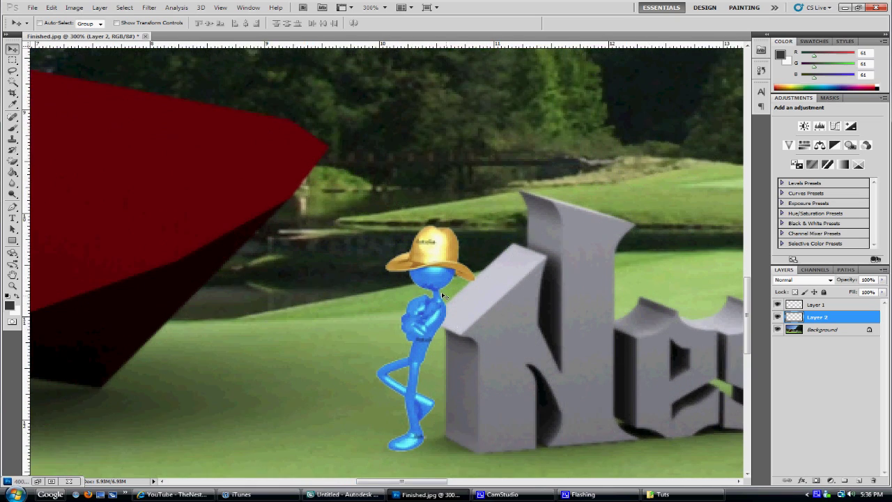
scroll(441, 292, "down", 1)
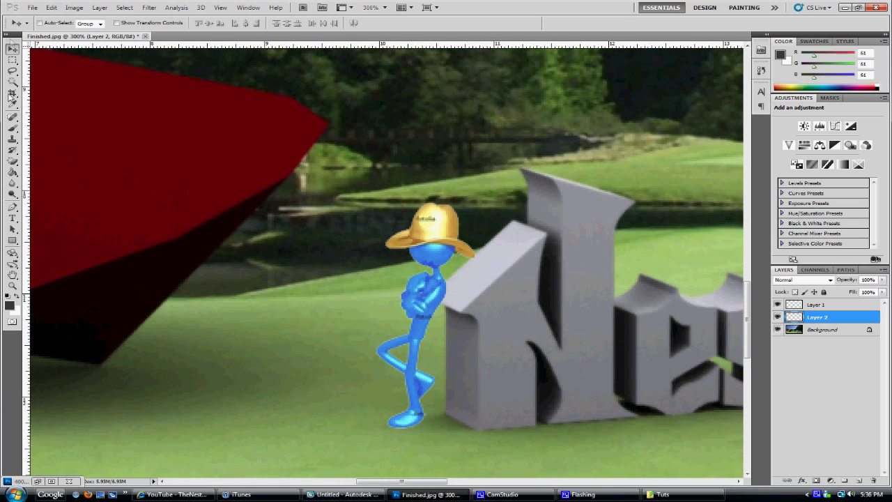
left_click(13, 128)
- Replace the brushes with the Drop Shadow Brushes set and pick the 13 px tip
right_click(340, 188)
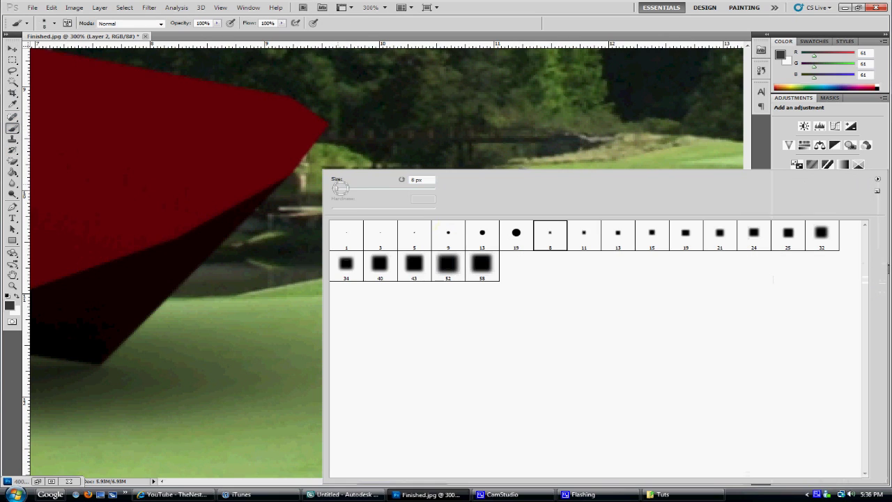
left_click(877, 179)
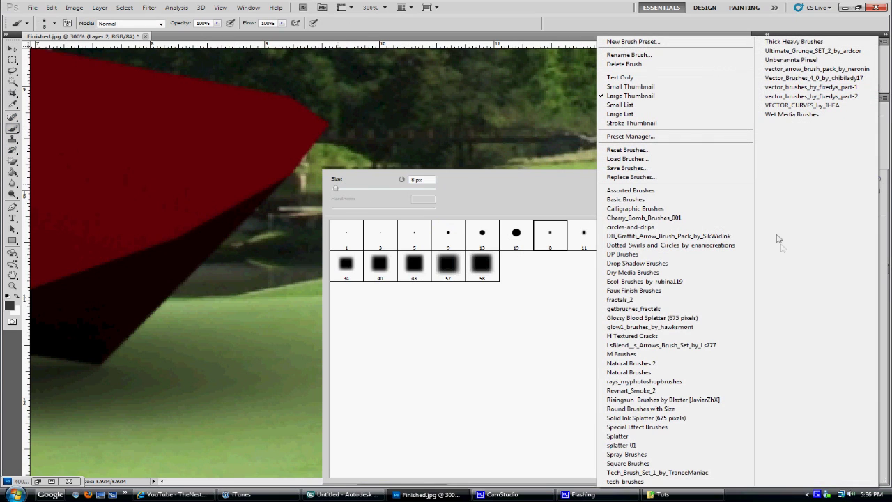
left_click(699, 264)
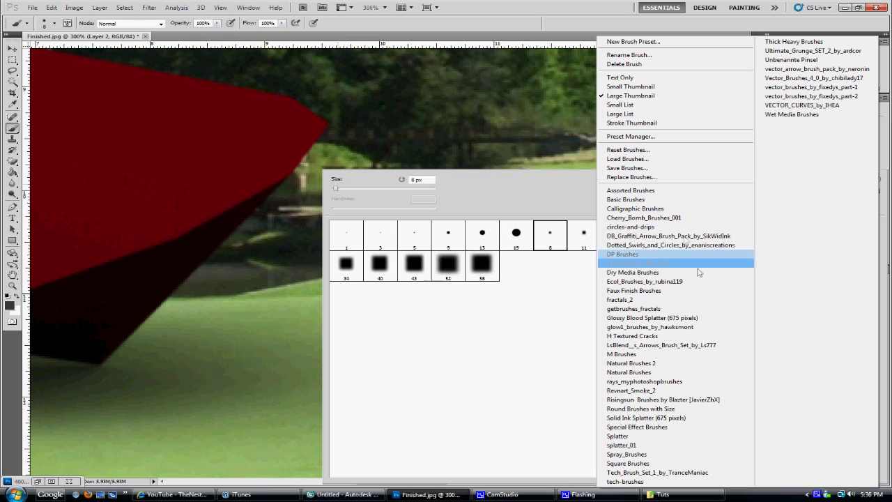
left_click(662, 269)
key("Return")
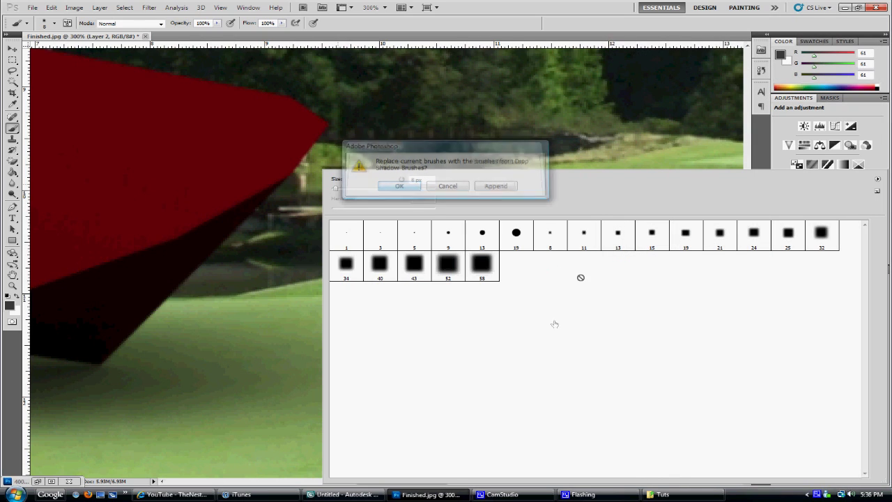
left_click(617, 236)
left_click(515, 5)
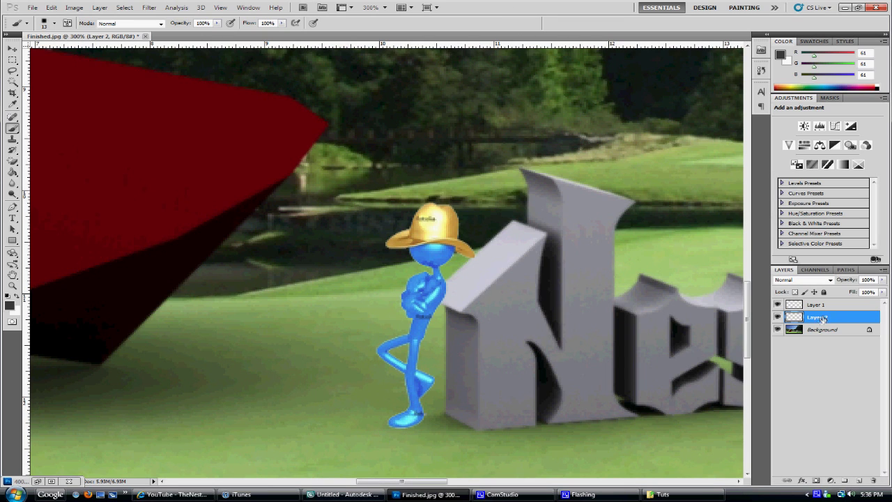
- Paint a shadow under the figure's feet on Layer 2 and set its opacity to 59%
mouse_move(420, 416)
left_mouse_down()
mouse_move(390, 411)
mouse_move(380, 424)
mouse_move(409, 436)
mouse_move(428, 418)
mouse_move(415, 433)
mouse_move(363, 428)
mouse_move(388, 421)
mouse_move(392, 345)
mouse_move(381, 349)
mouse_move(425, 249)
mouse_move(371, 440)
mouse_move(382, 428)
mouse_move(392, 436)
mouse_move(439, 426)
mouse_move(420, 435)
left_mouse_up()
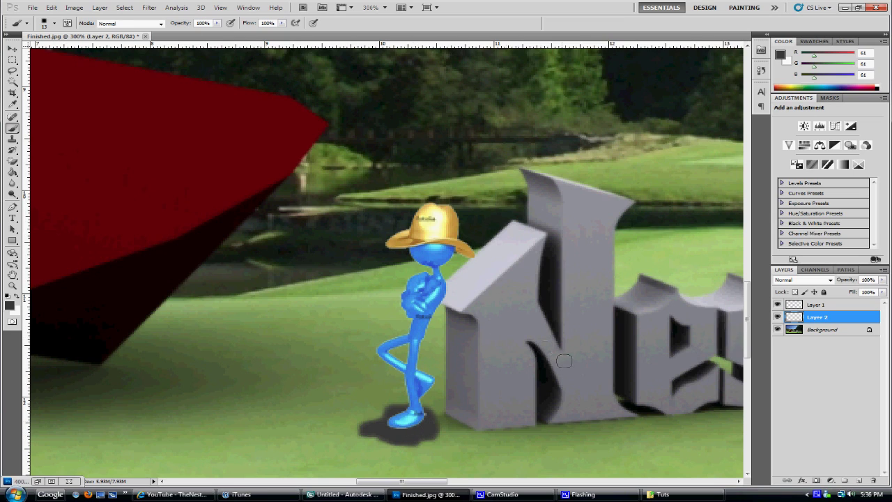
left_click_drag(425, 410, 443, 423)
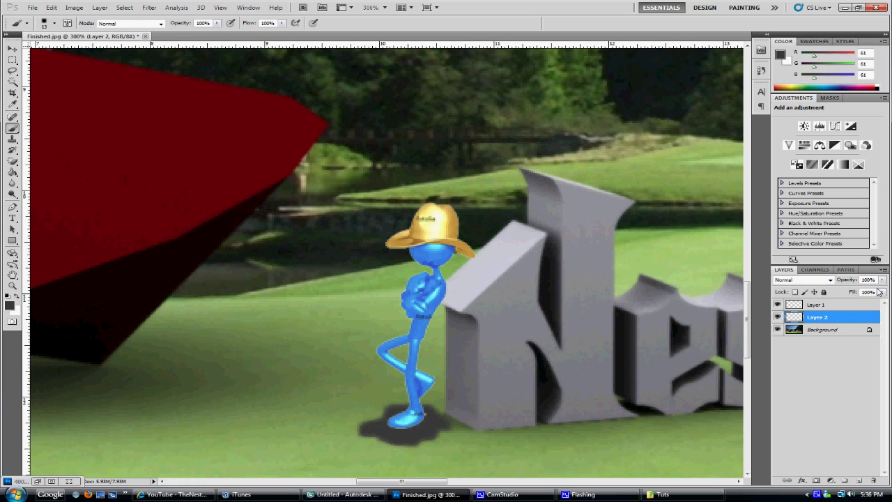
left_click(881, 279)
left_click_drag(884, 293, 861, 297)
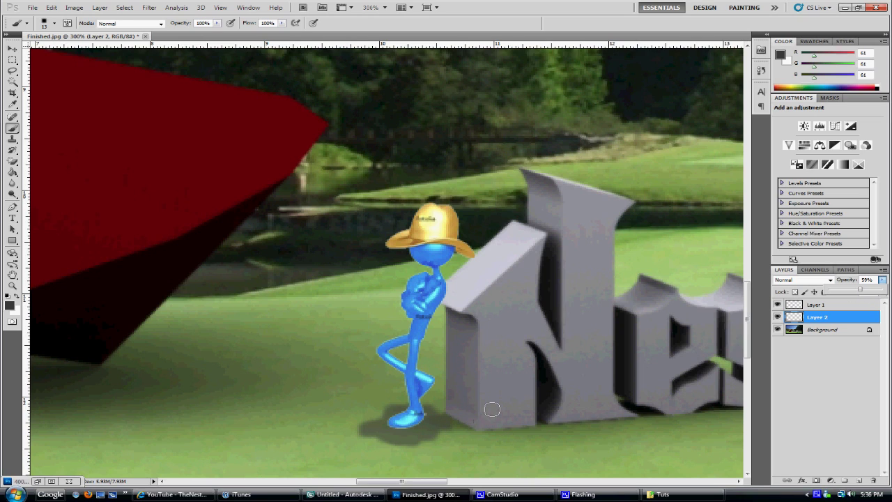
key("ctrl+minus")
key("ctrl+minus")
key("ctrl+minus")
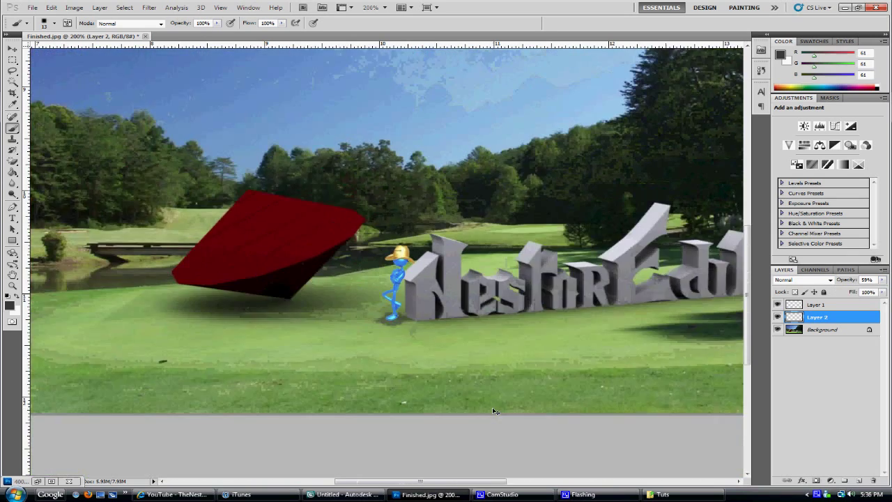